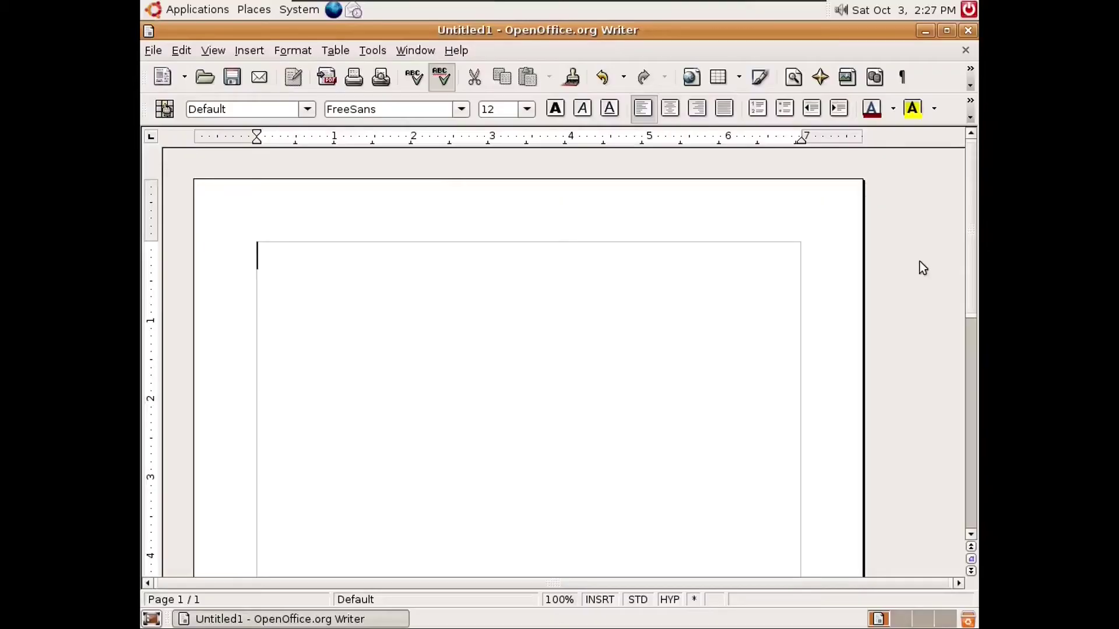
- Answer y at the terminal's Continue prompt to begin the 831M release-upgrade download
type("06")
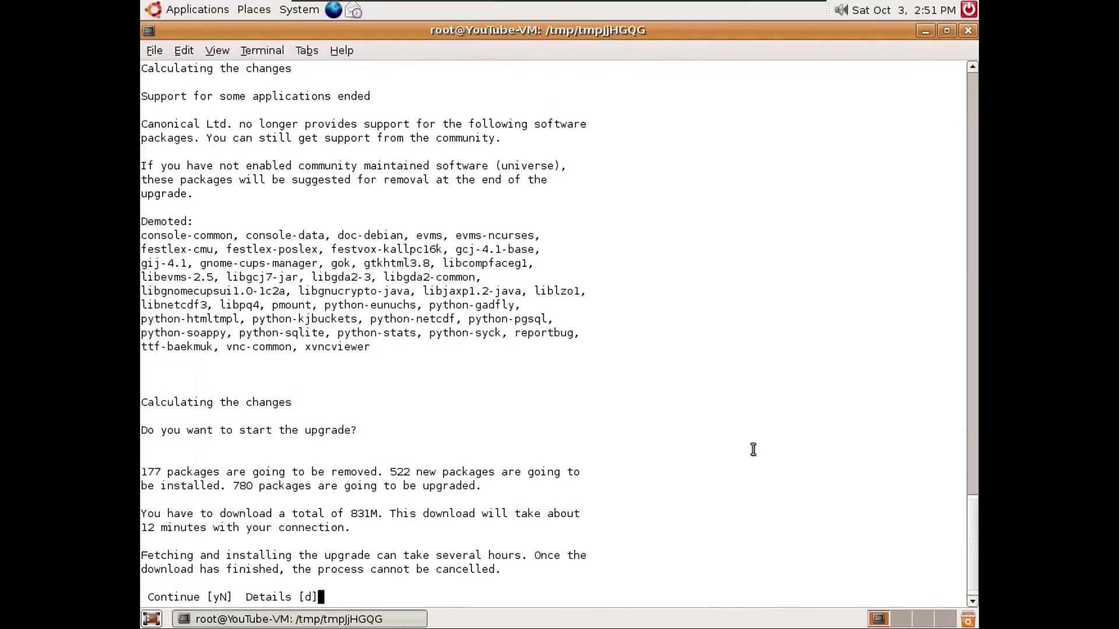
type("y")
key("Return")
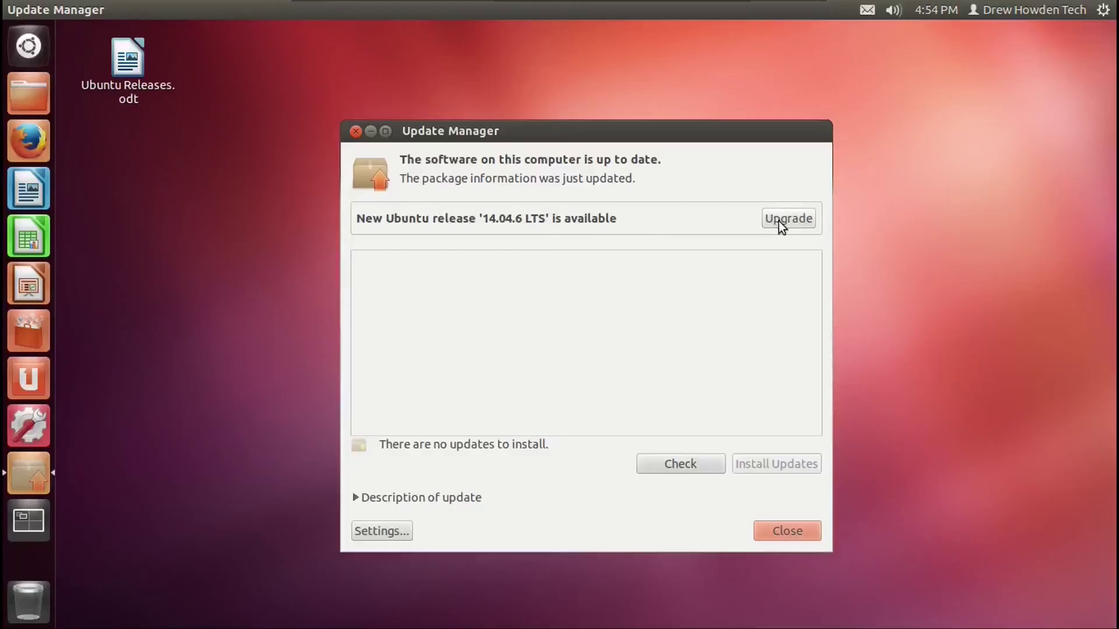
- Start the Update Manager upgrade and carry it from 10.04 through to the 14.04 Unity desktop
left_click(779, 221)
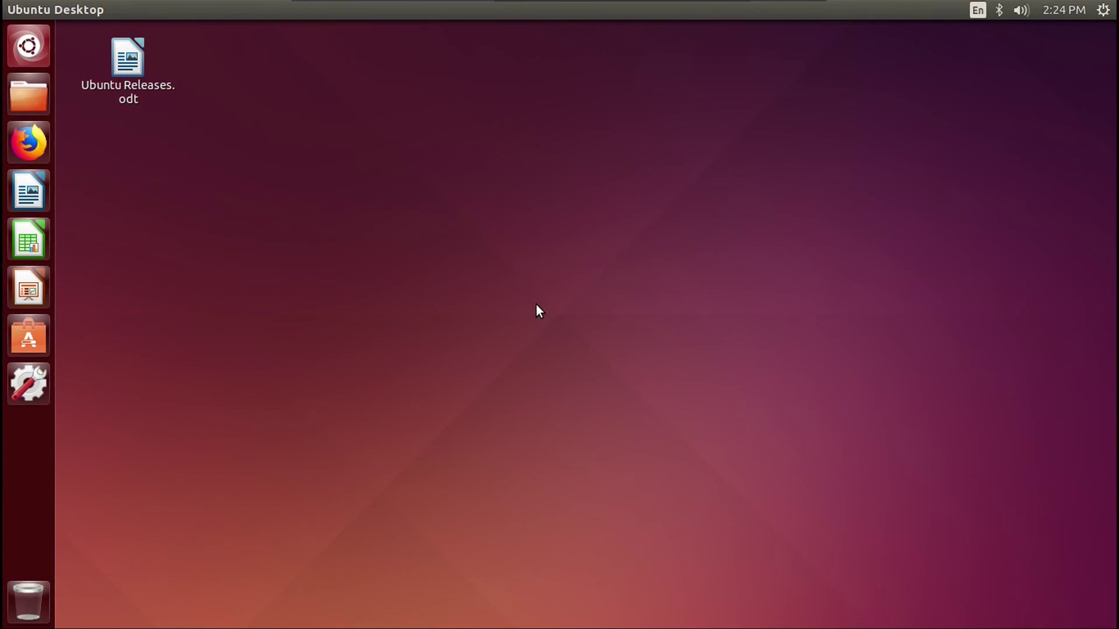
- Launch Software Updater, authenticate, and start the upgrade to Ubuntu 16.04.7 LTS past the release notes
left_click(28, 46)
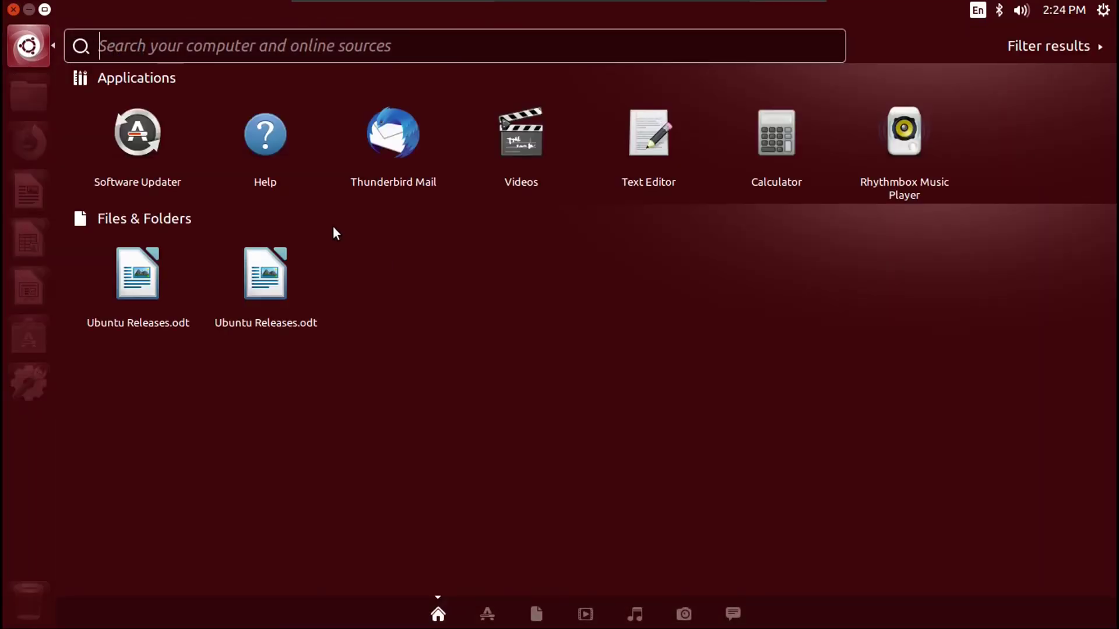
left_click(141, 147)
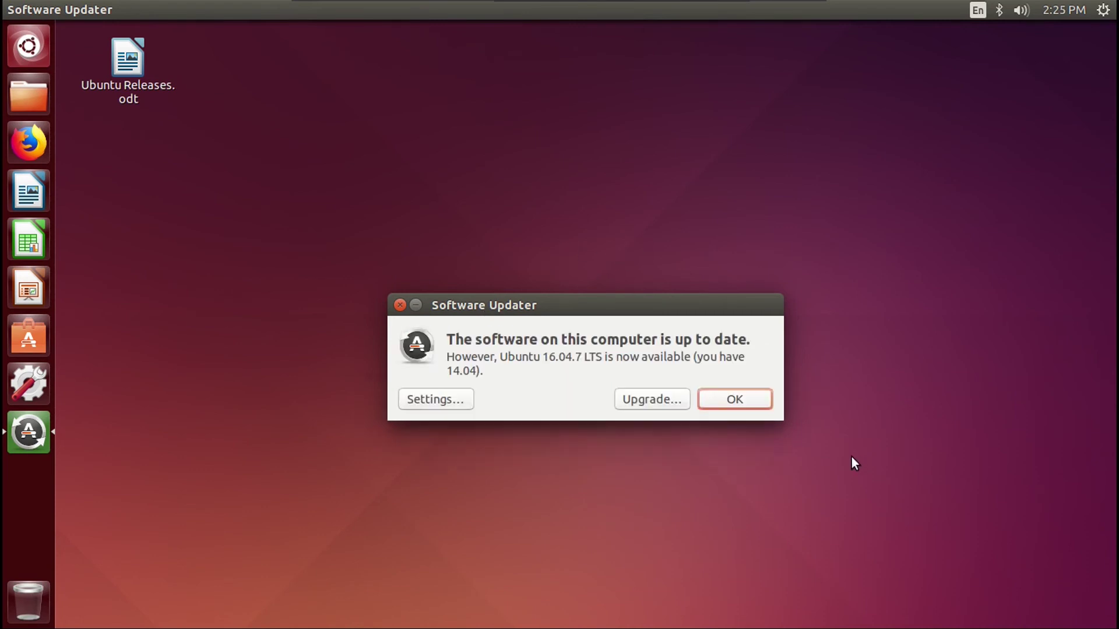
left_click(652, 399)
type("••••")
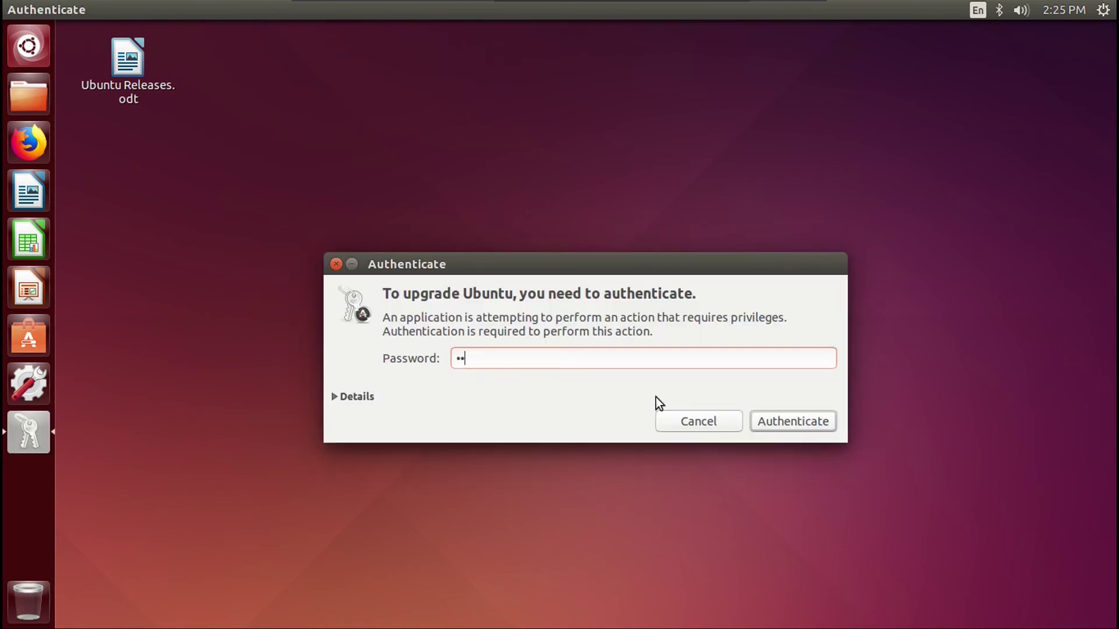
key("Return")
left_click(746, 517)
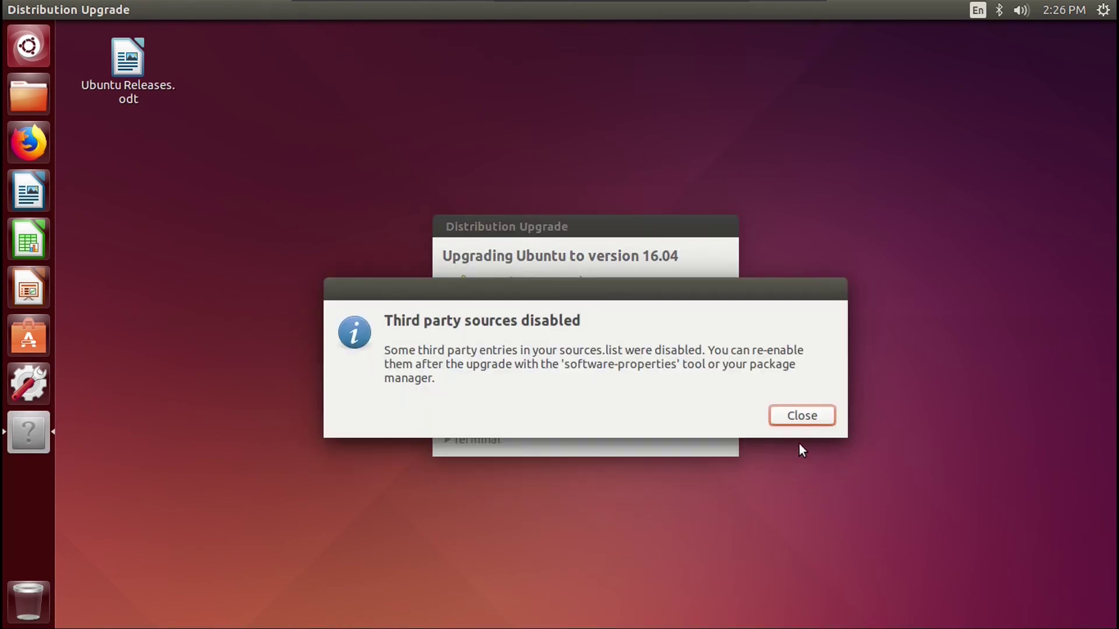
- Dismiss the third-party sources notice and confirm Start Upgrade for 16.04
left_click(799, 417)
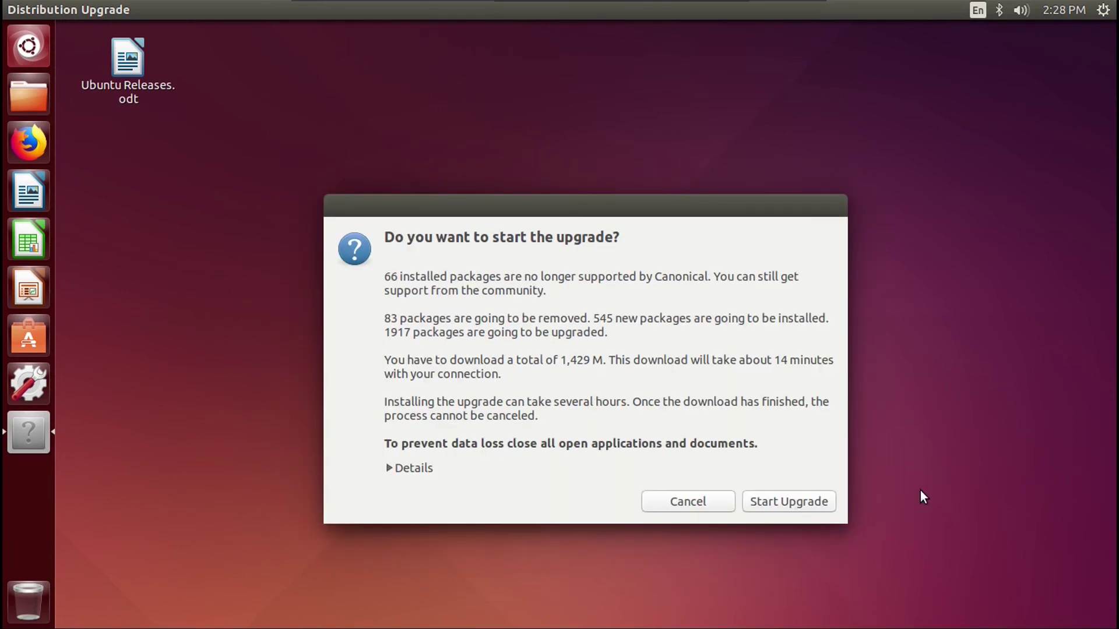
left_click(787, 504)
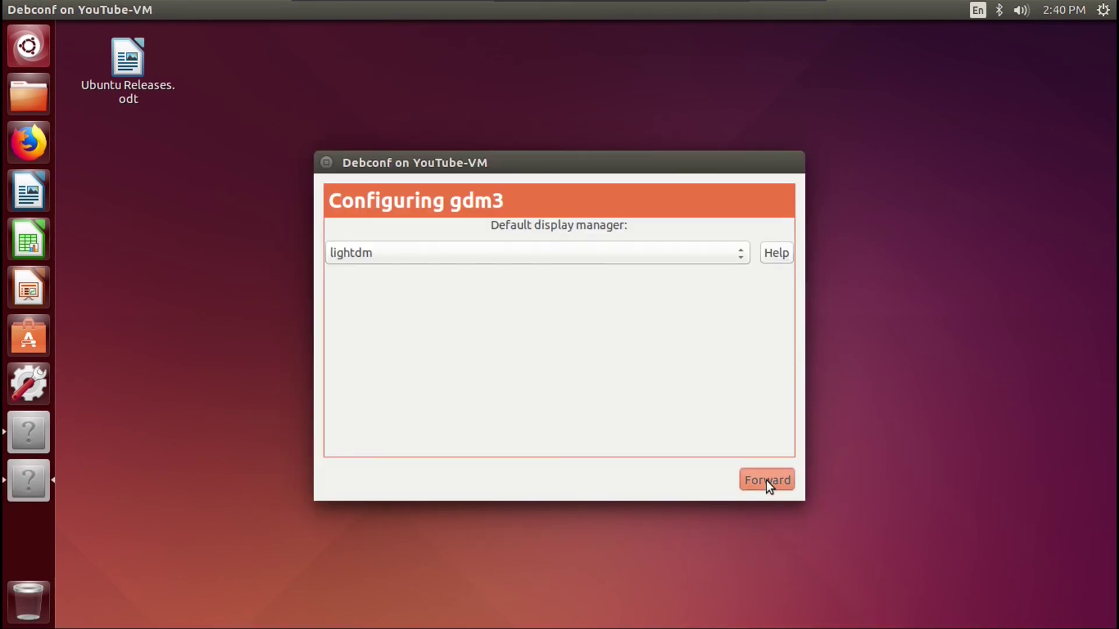
- Keep lightdm as display manager and let libssl restart services automatically without asking
key("Return")
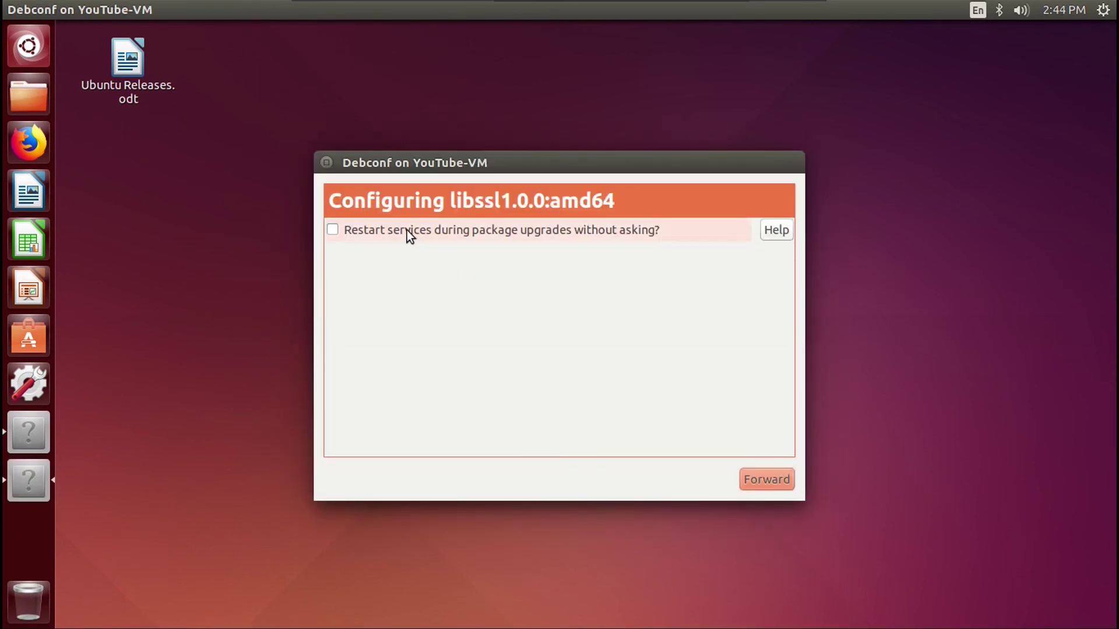
left_click(398, 230)
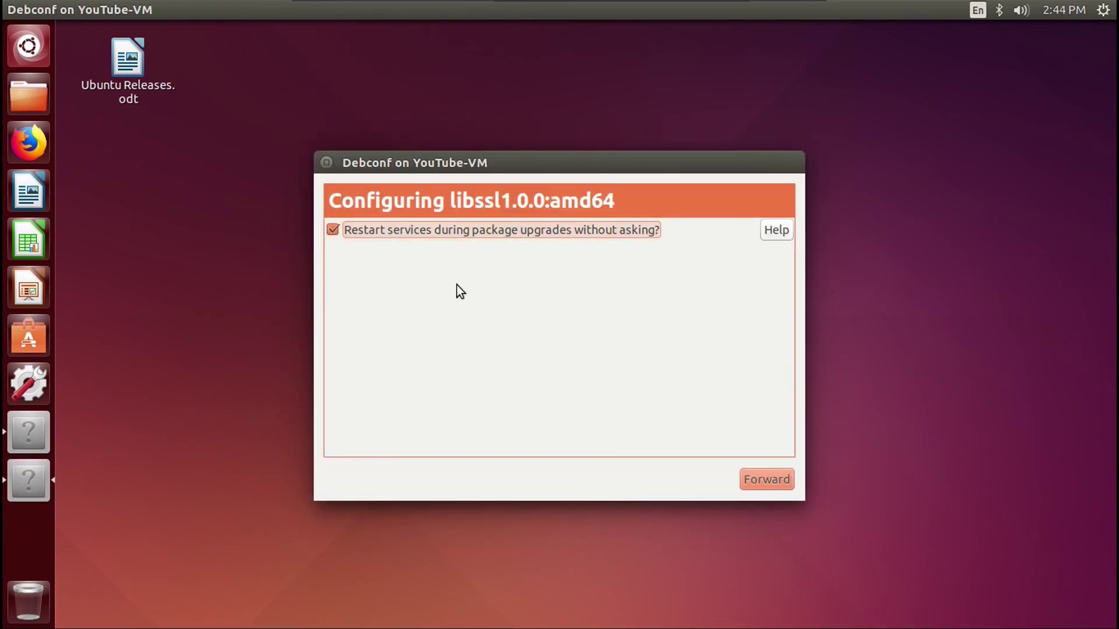
left_click(753, 479)
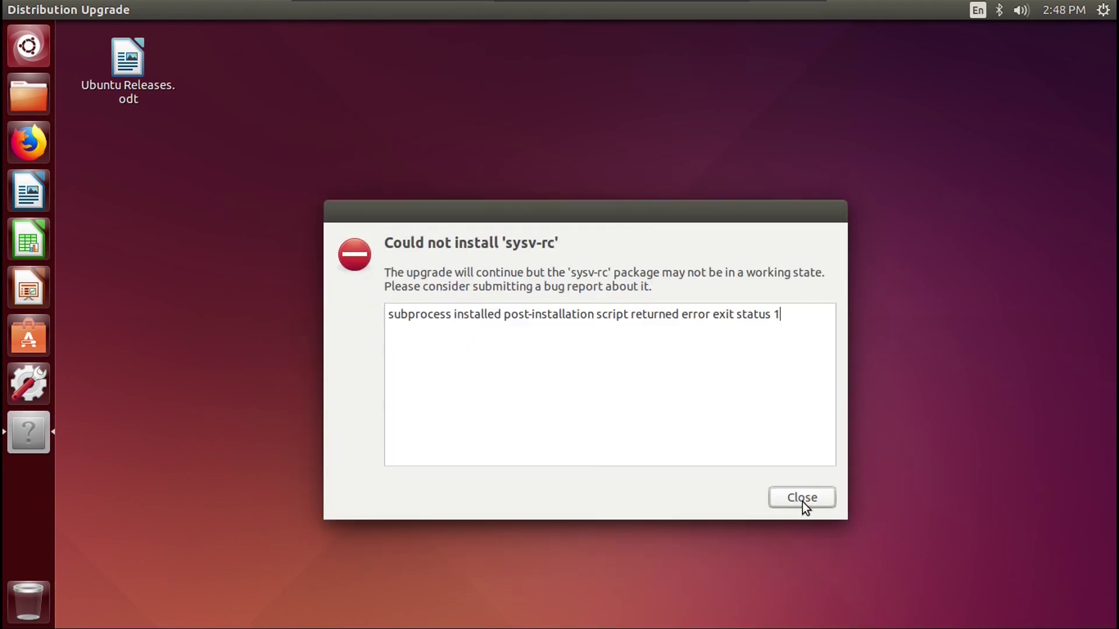
- Dismiss the sysv-rc and aborted-upgrade errors, answer the cups-browsed.conf prompt, and close the finished upgrade
left_click(803, 499)
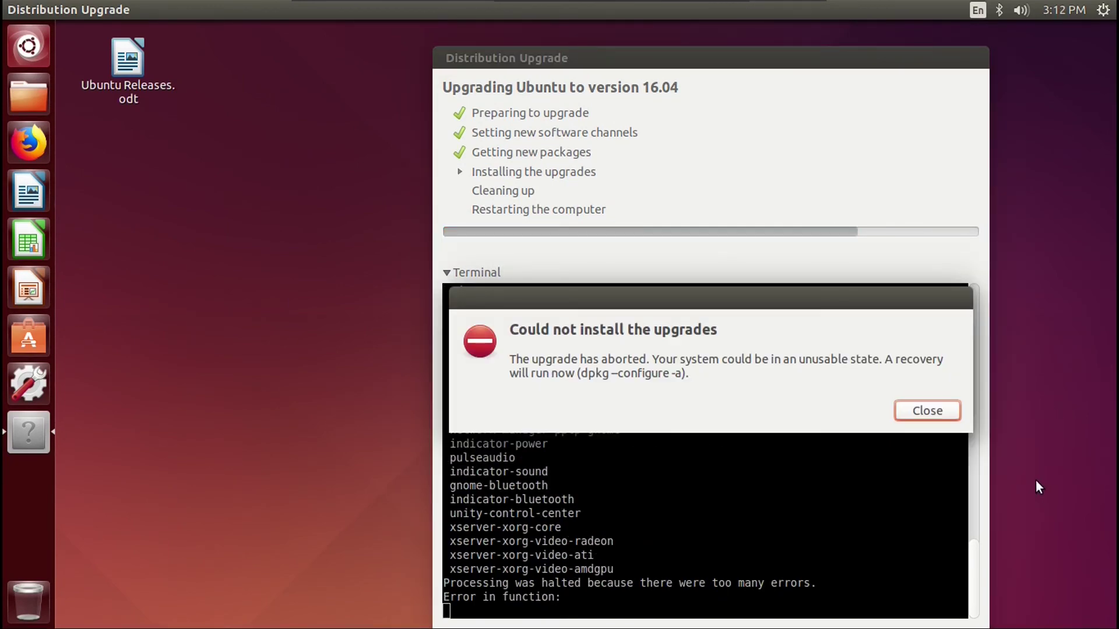
left_click(926, 411)
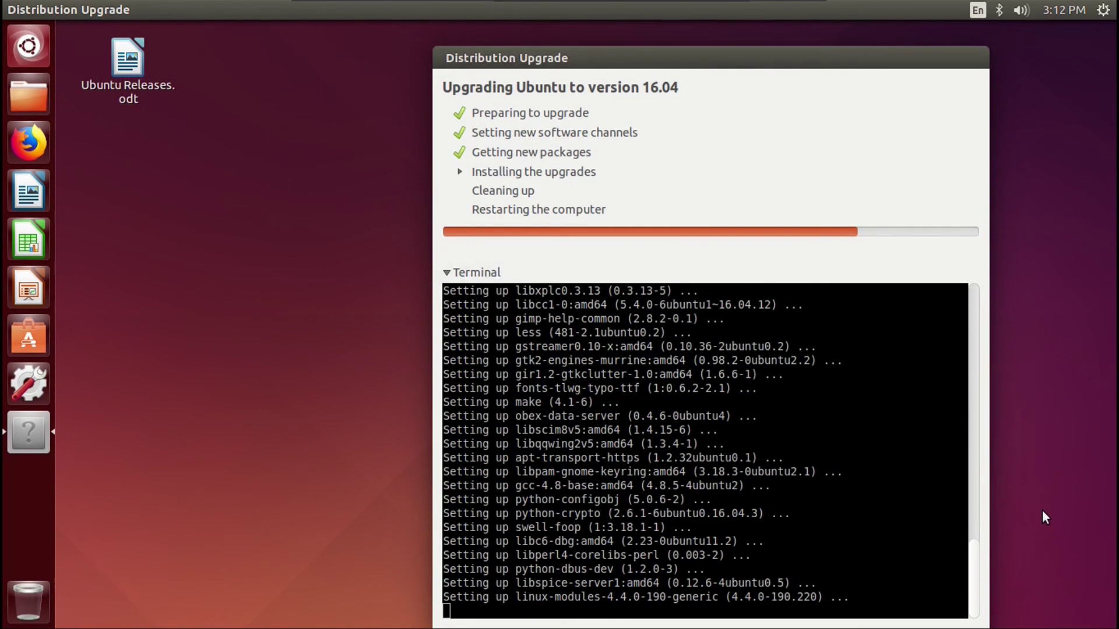
left_click(890, 592)
key("Return")
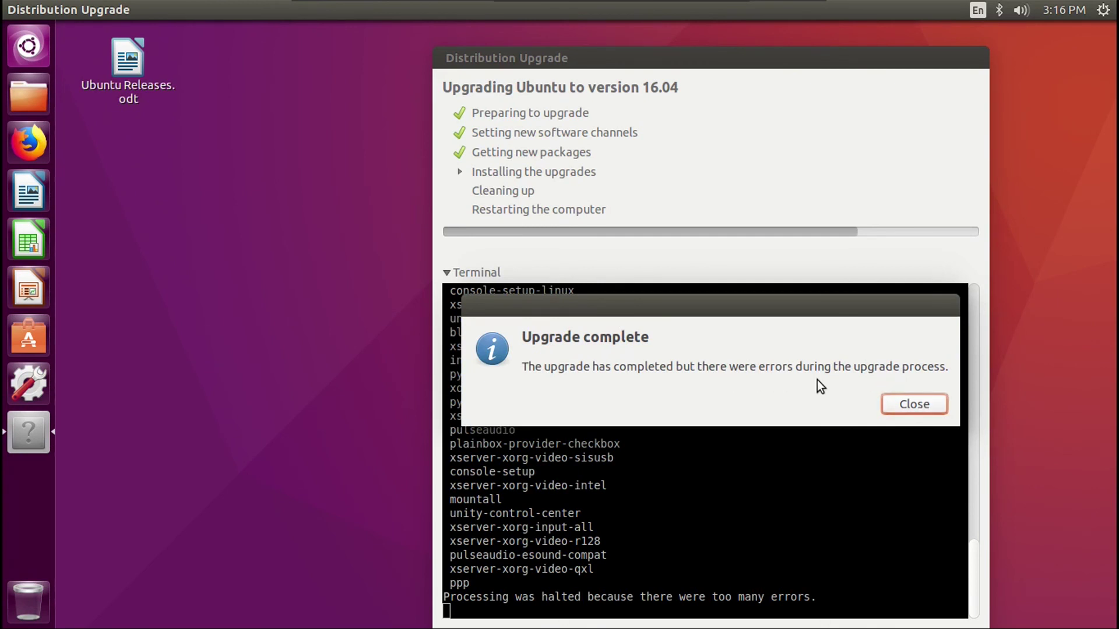
left_click(909, 407)
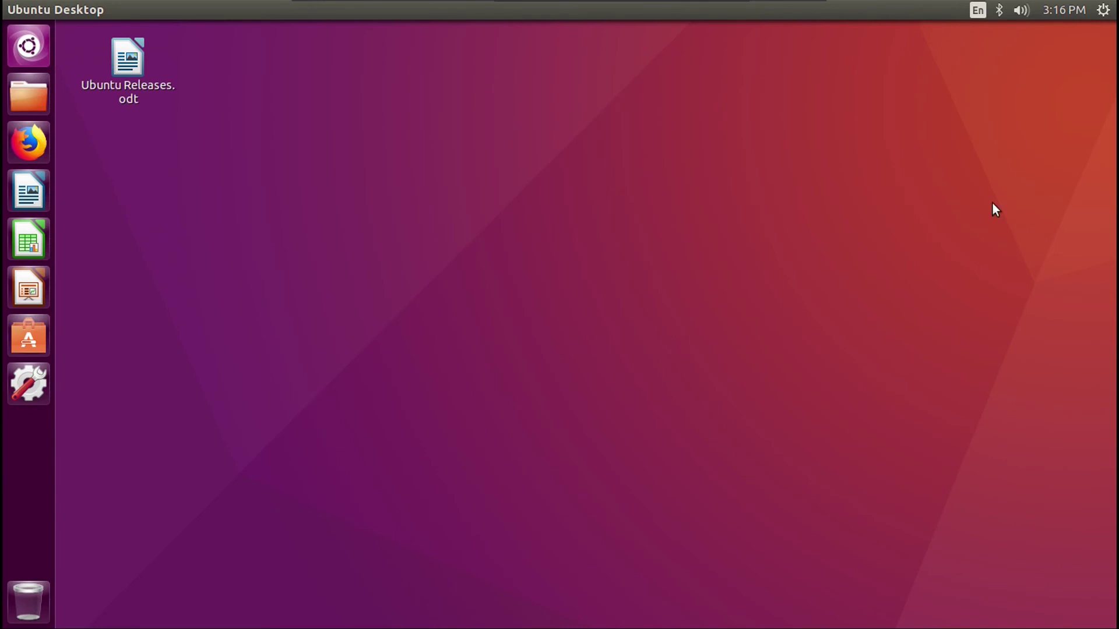
- Attempt a shutdown from the system menu, then dismiss the shut-down confirmation
left_click(1103, 10)
left_click(927, 207)
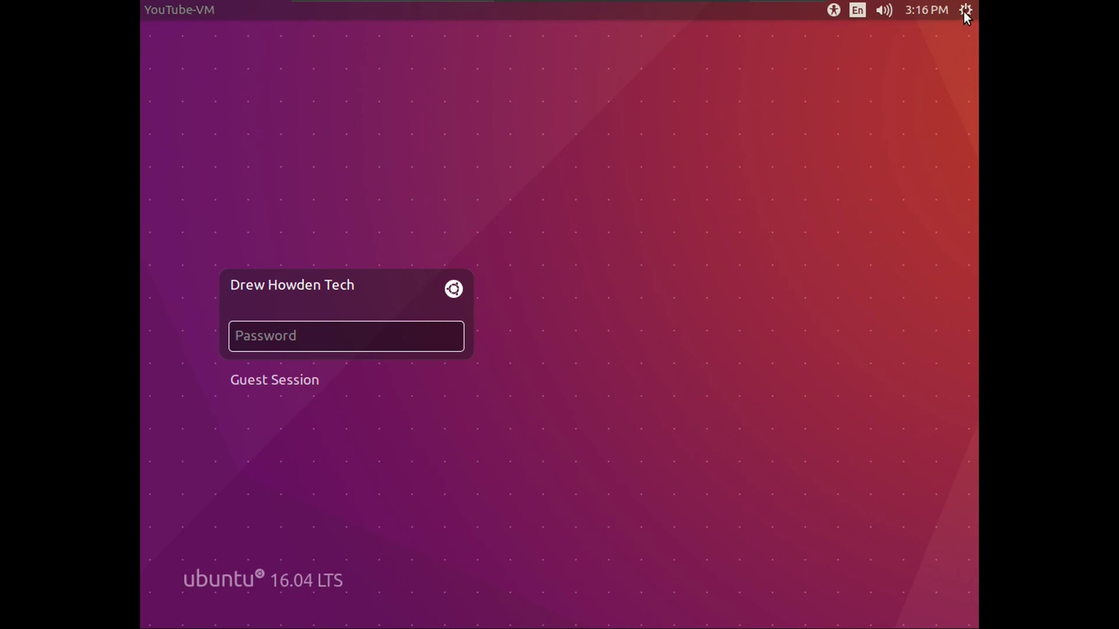
left_click(965, 12)
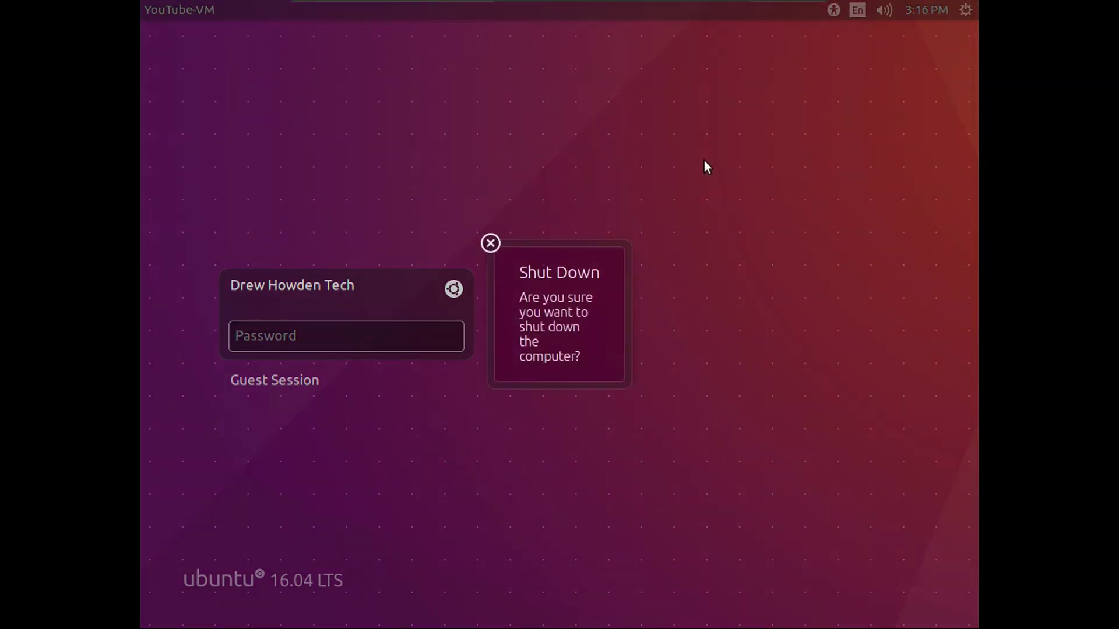
left_click(527, 138)
- Reset the guest via Virtual Machine > Power, confirm the restart, and log in with the password
mouse_move(501, 2)
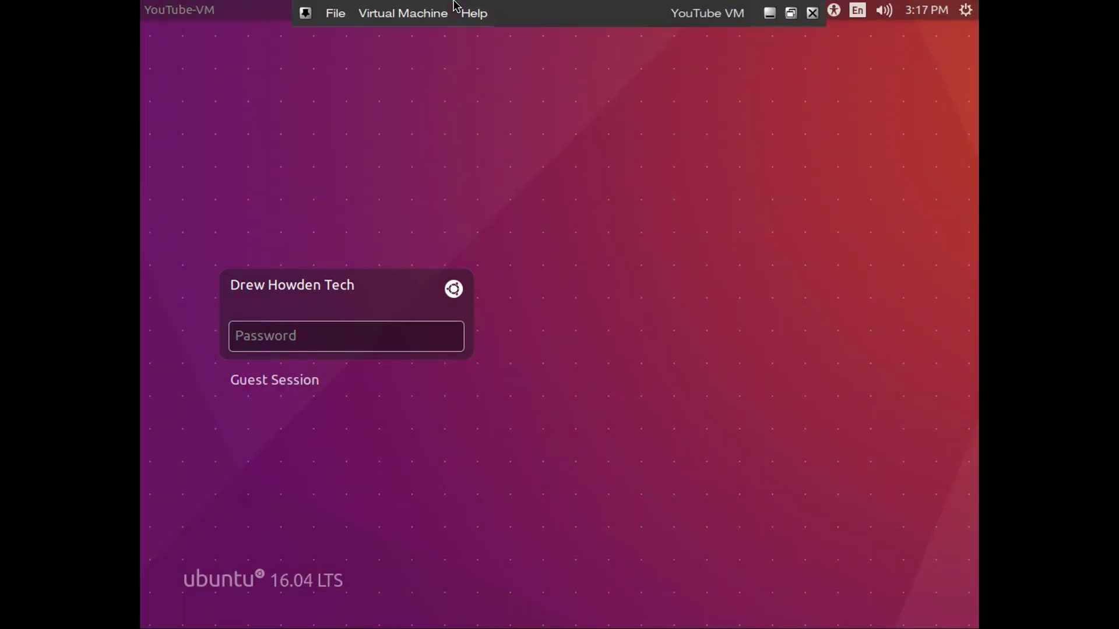
left_click(403, 12)
mouse_move(482, 105)
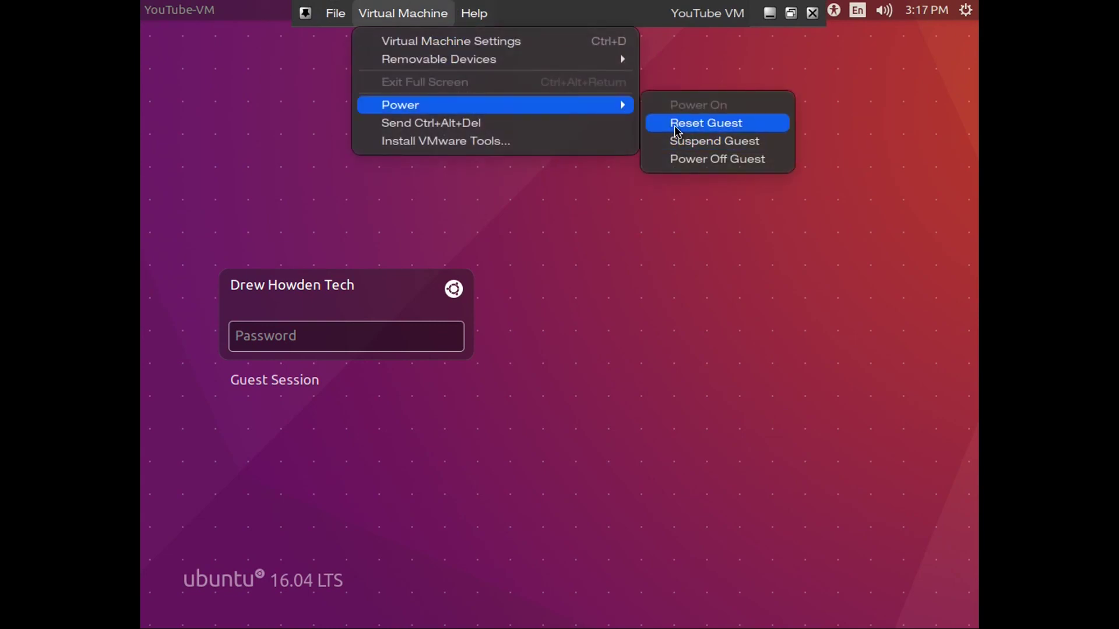
left_click(675, 123)
left_click(647, 396)
left_click(644, 395)
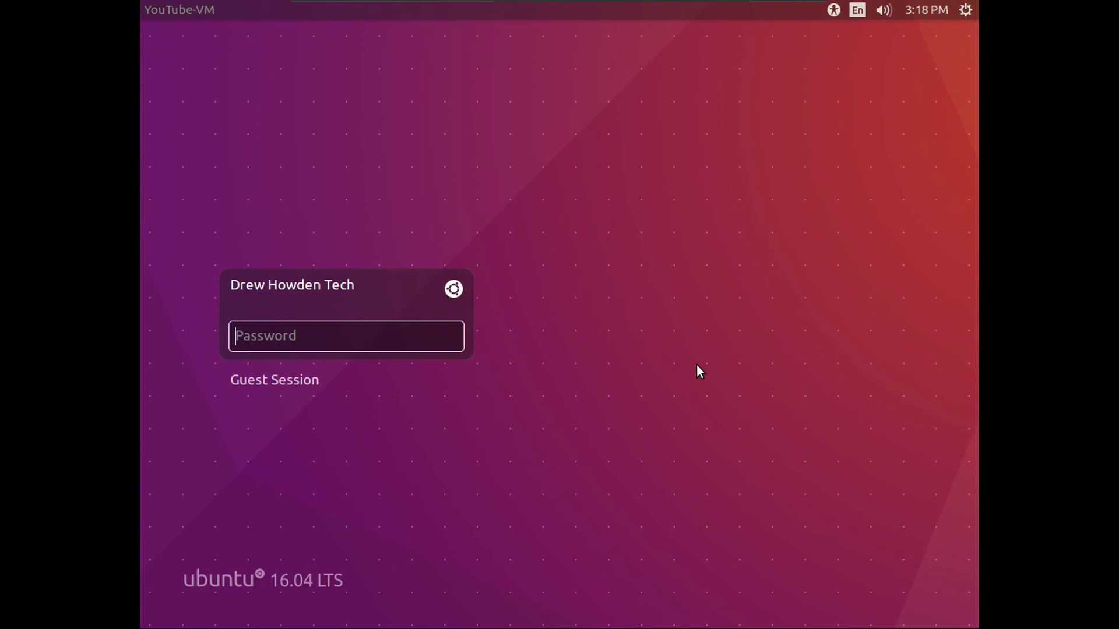
type("•••••••••••")
key("Return")
- Switch to the tty2 text console and enter the username at the login prompt
key("ctrl+alt+F2")
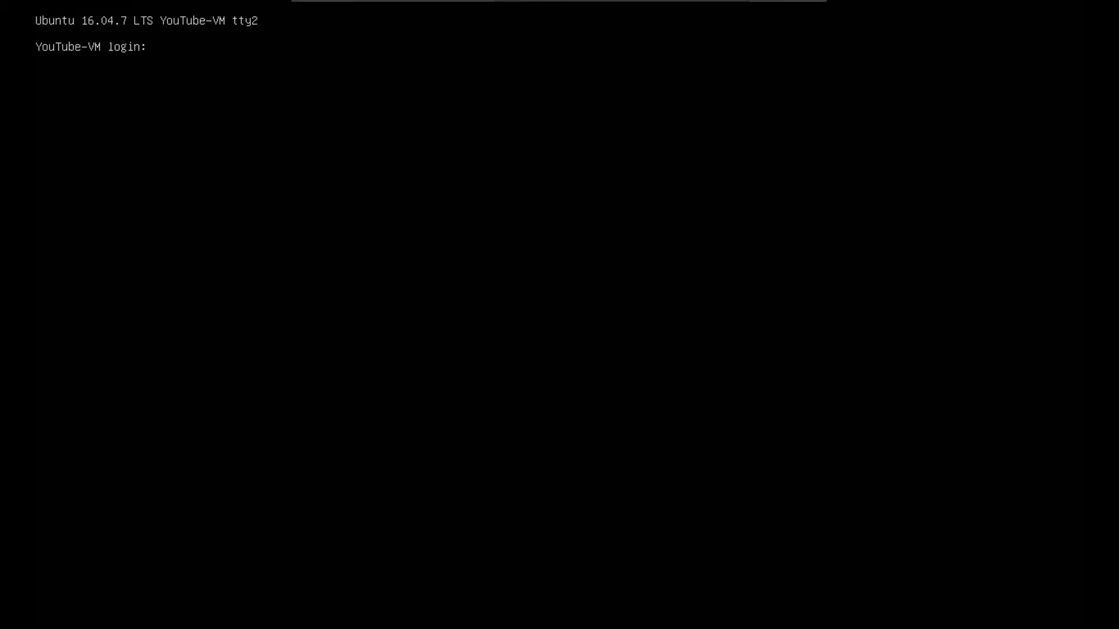
type("drew")
key("Return")
- Run sudo apt-get dist-upgrade, accept with y, and bring up the VM's Removable Devices menu
key("Return")
type("sudo ap")
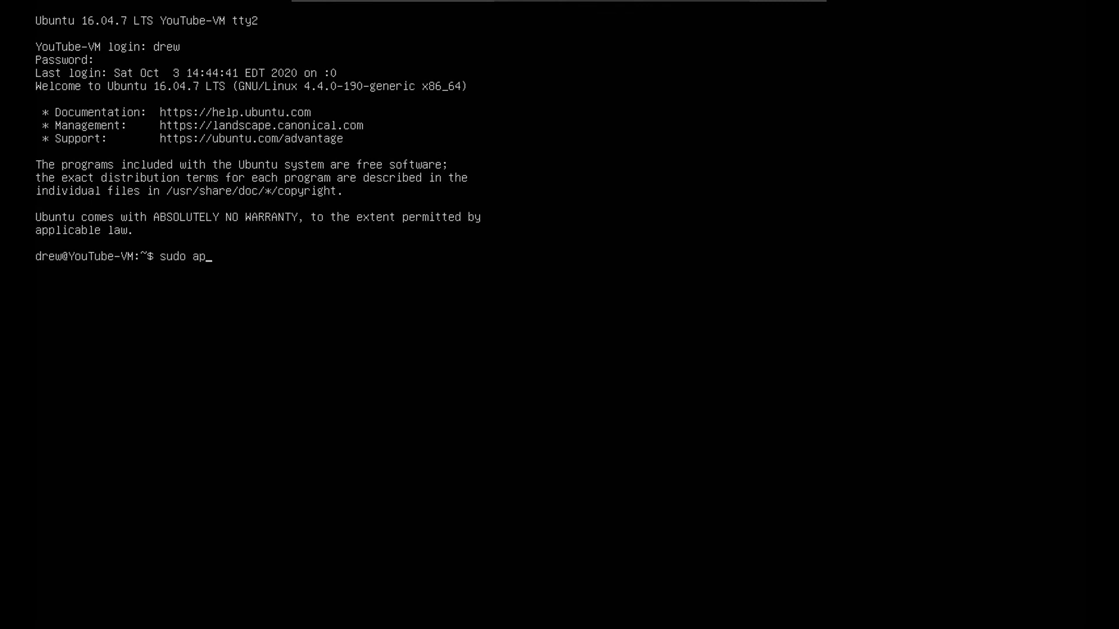
type("t-get dist-upgrade")
key("Return")
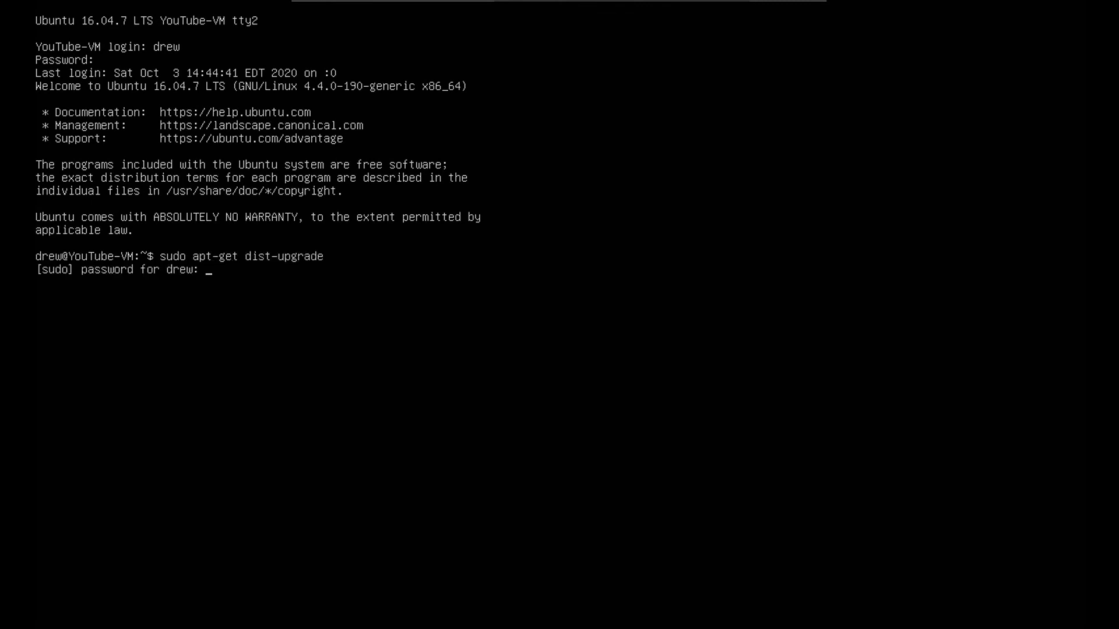
key("Return")
type("y")
key("Return")
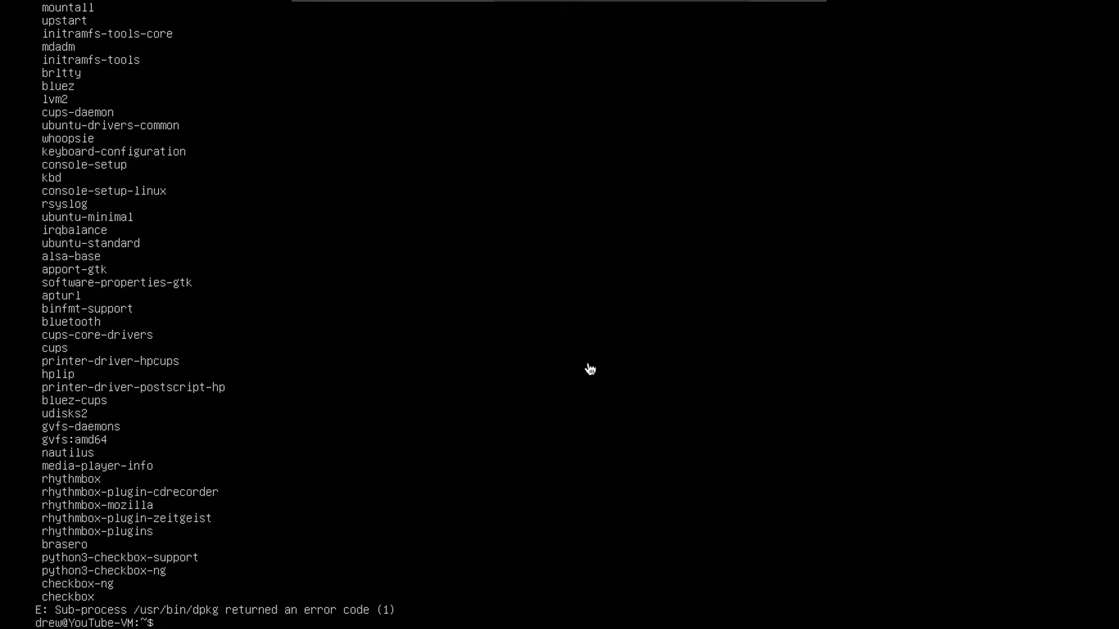
left_click(443, 7)
mouse_move(499, 62)
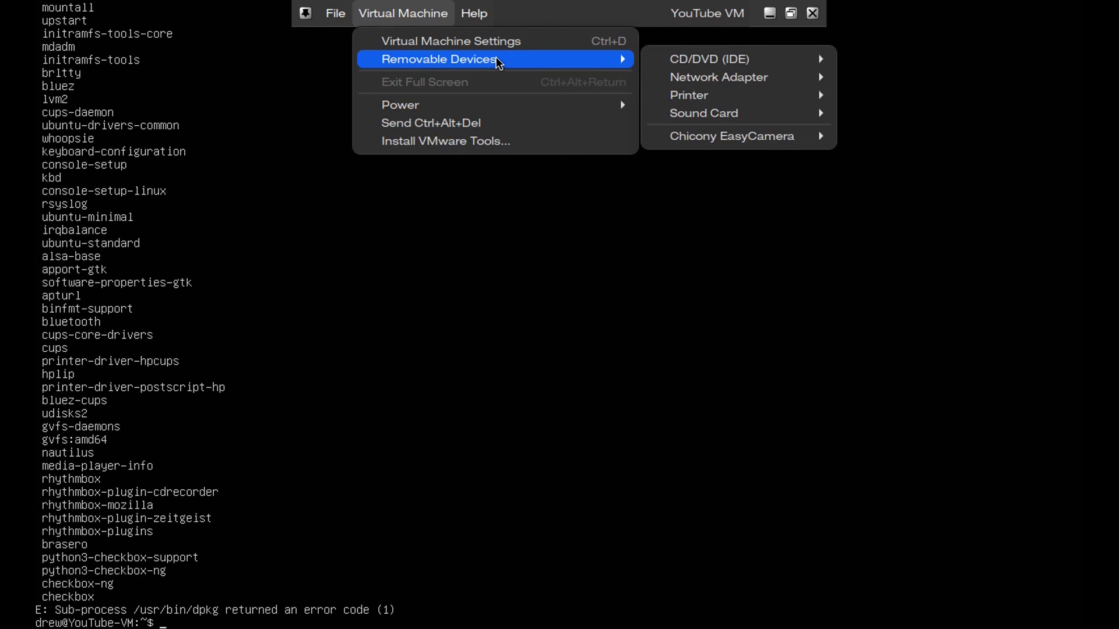
- Connect the CD drive to ubuntu-16.04.7-desktop-amd64.iso and enter sudo reboot
mouse_move(699, 60)
left_click(868, 99)
left_click(414, 160)
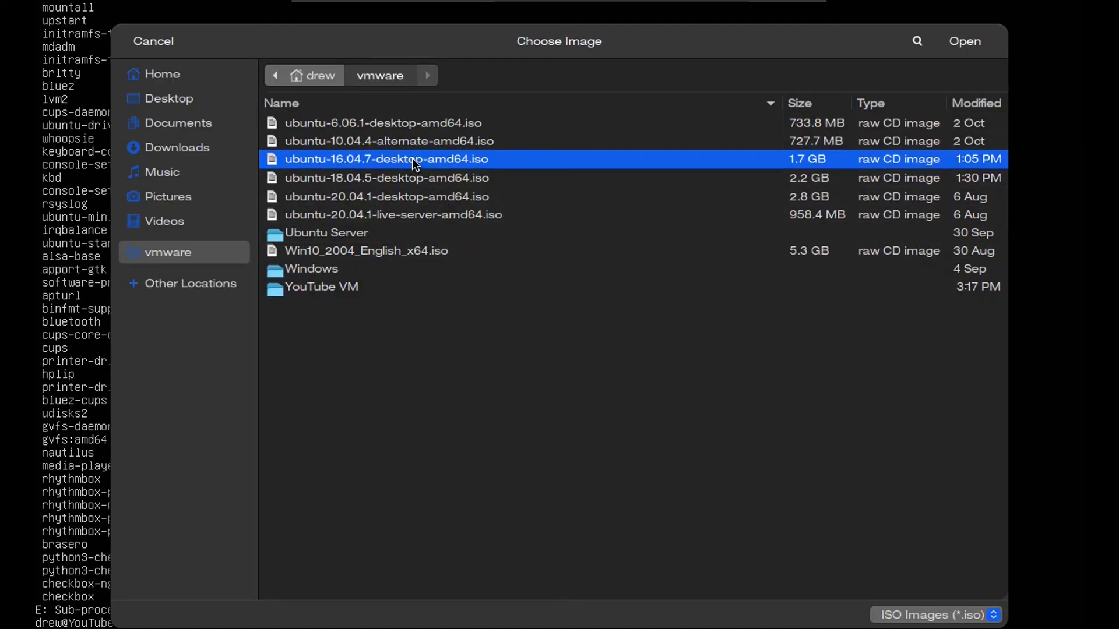
left_click(966, 41)
type("sudo re")
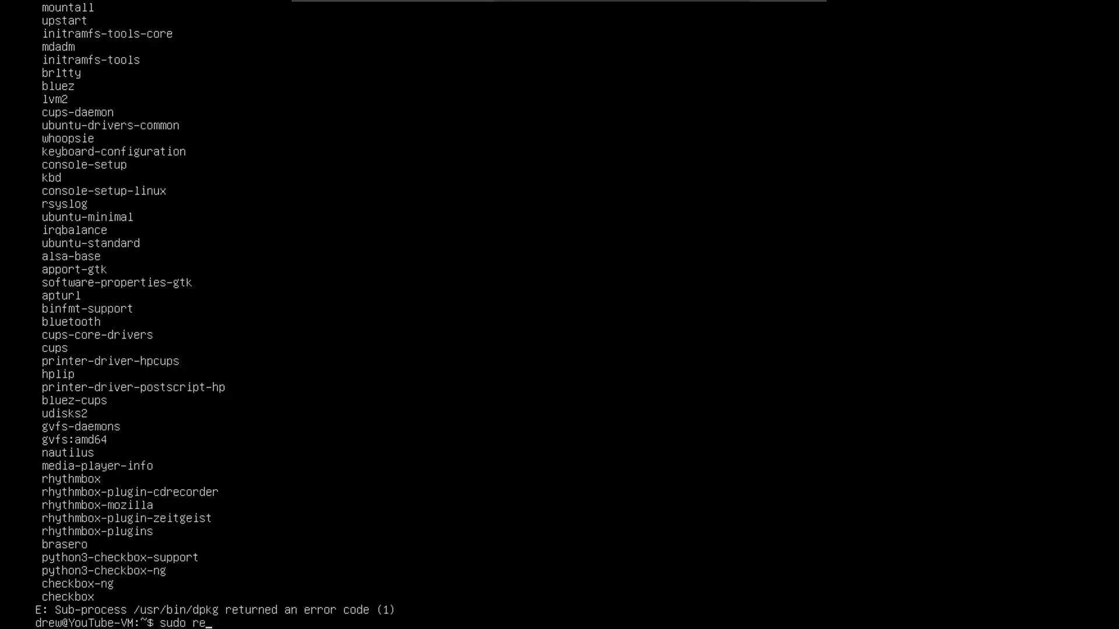
type("oot")
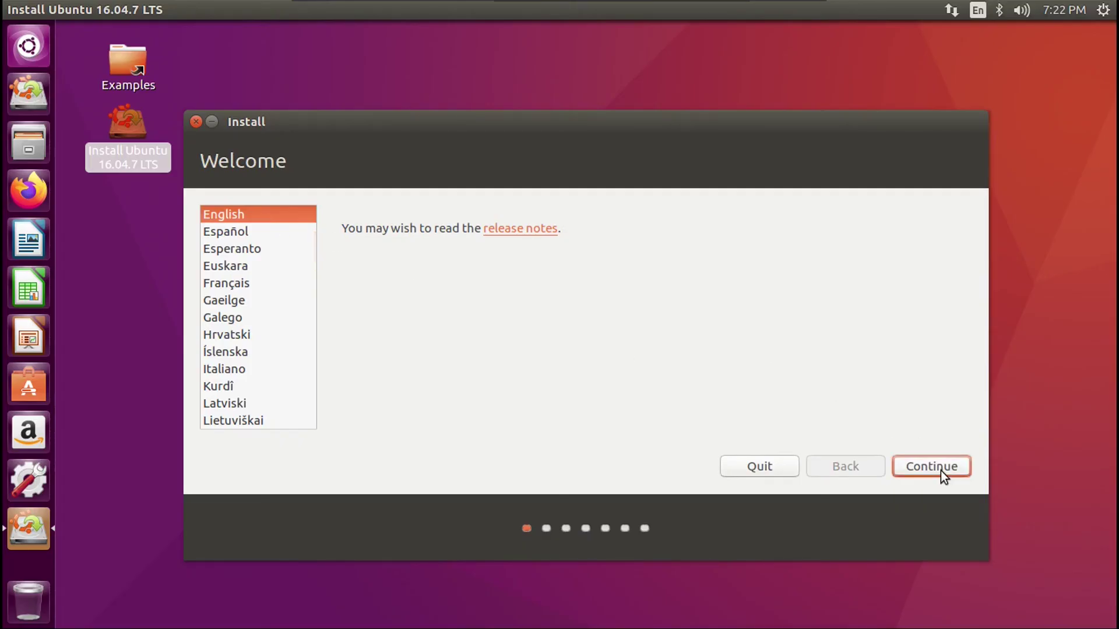
- Pass the Welcome page, enable downloading updates, and choose Something else partitioning
left_click(940, 467)
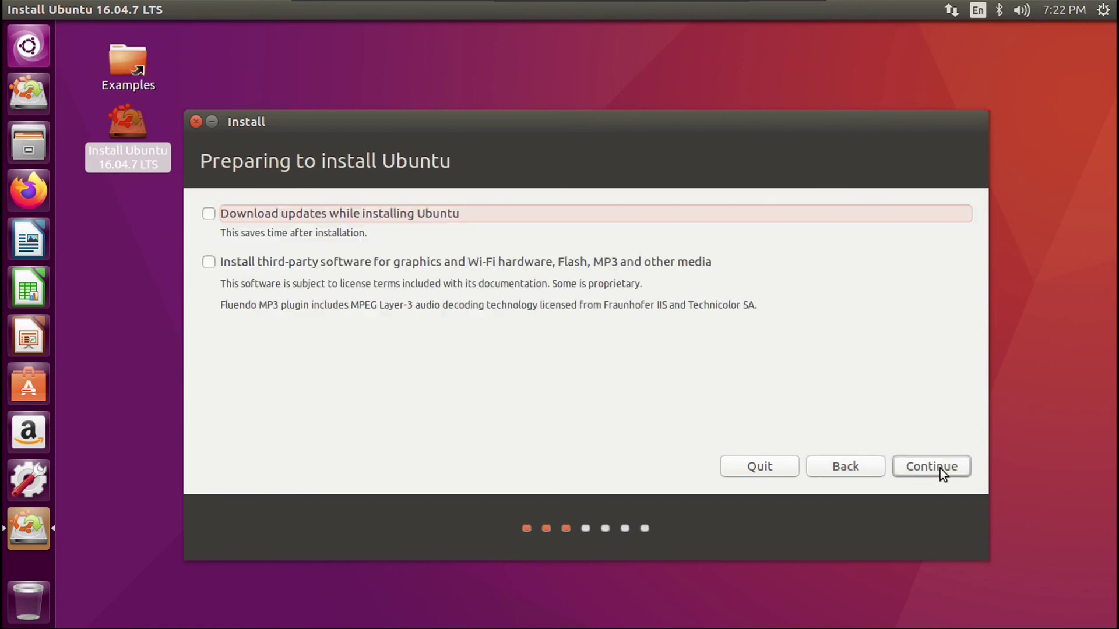
left_click(362, 214)
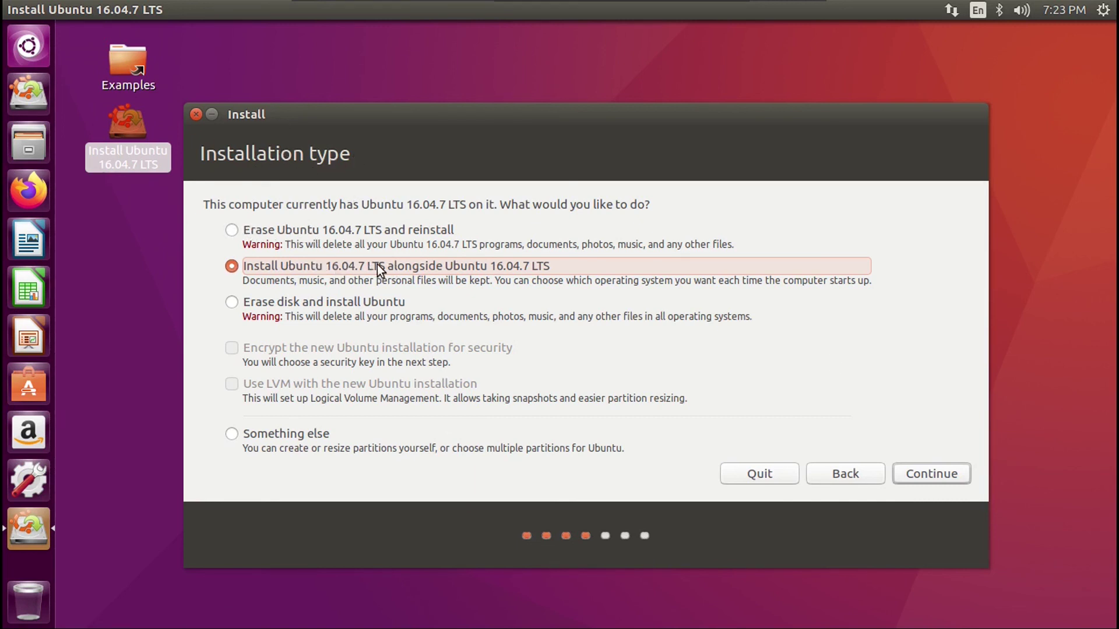
left_click(294, 433)
left_click(932, 473)
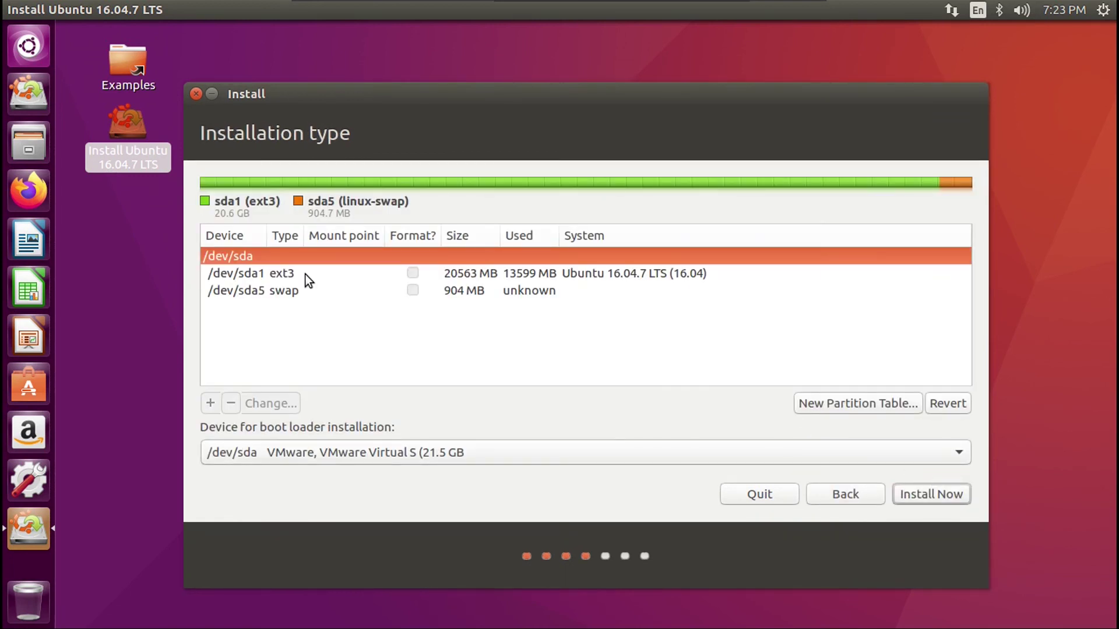
- Edit /dev/sda1 to use Ext3 with mount point /, without formatting
left_click(319, 274)
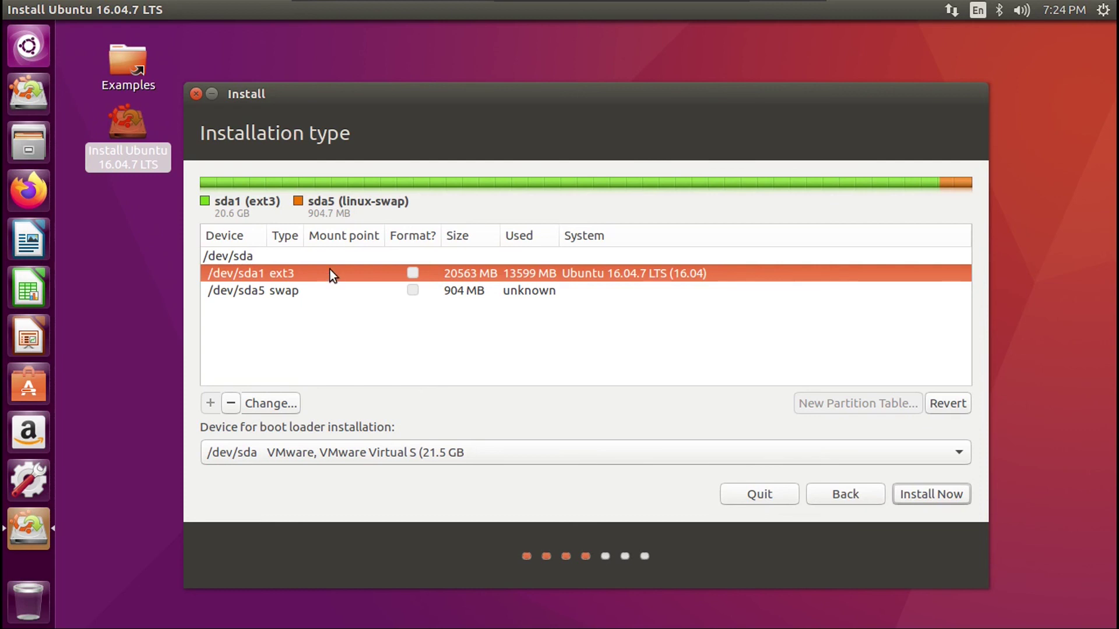
left_click(272, 404)
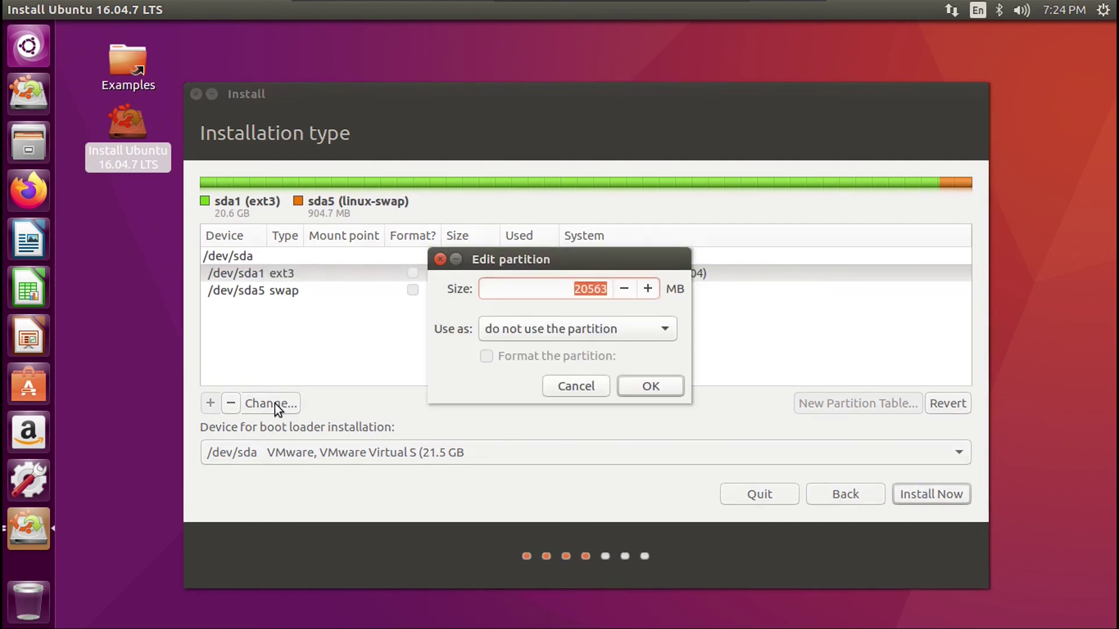
left_click(574, 329)
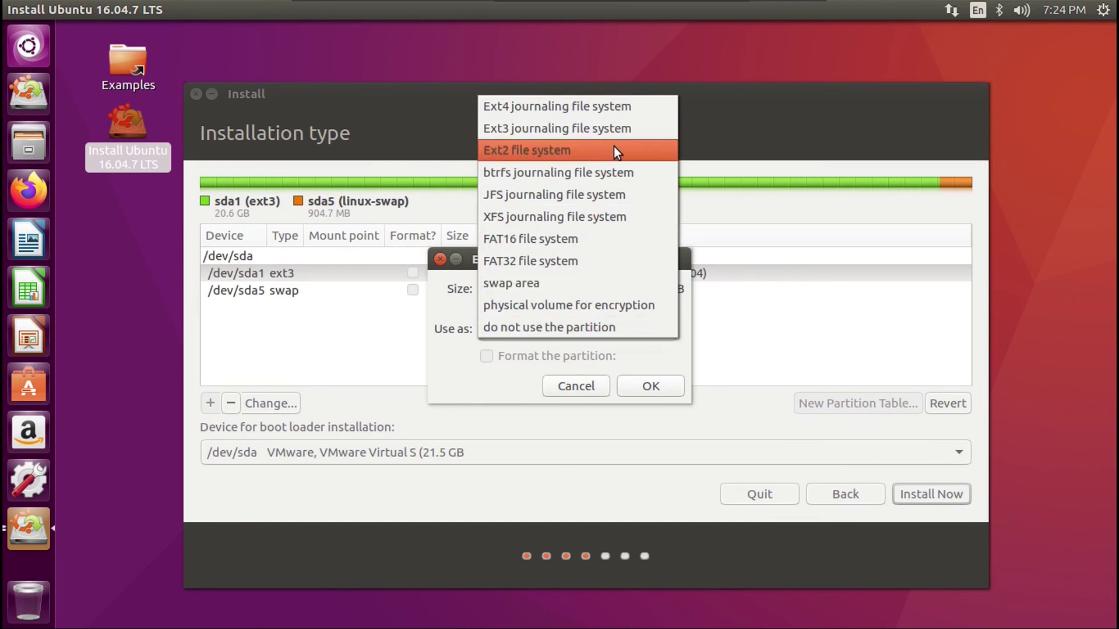
left_click(558, 128)
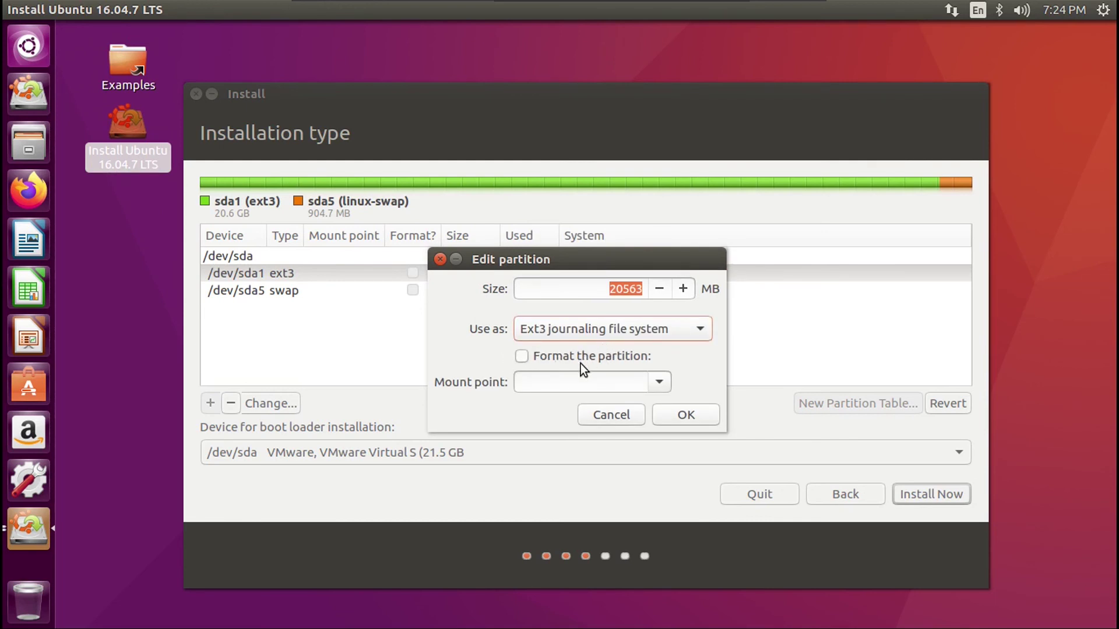
left_click(614, 384)
type("/")
left_click(676, 415)
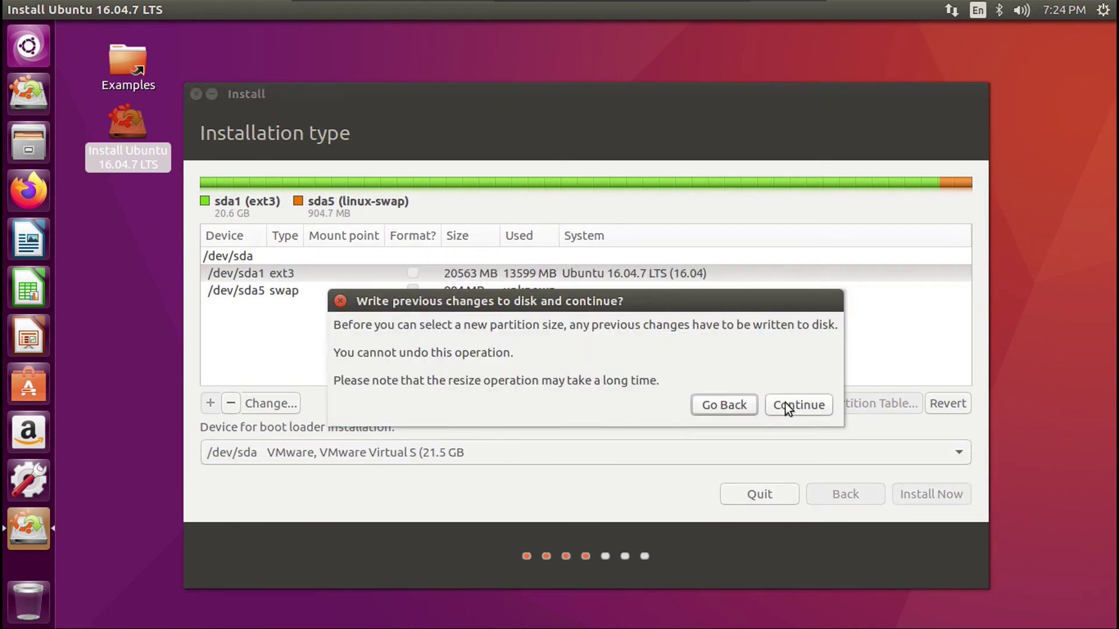
- Write the partition change, choose Install Now, and accept both no-format warnings
left_click(789, 406)
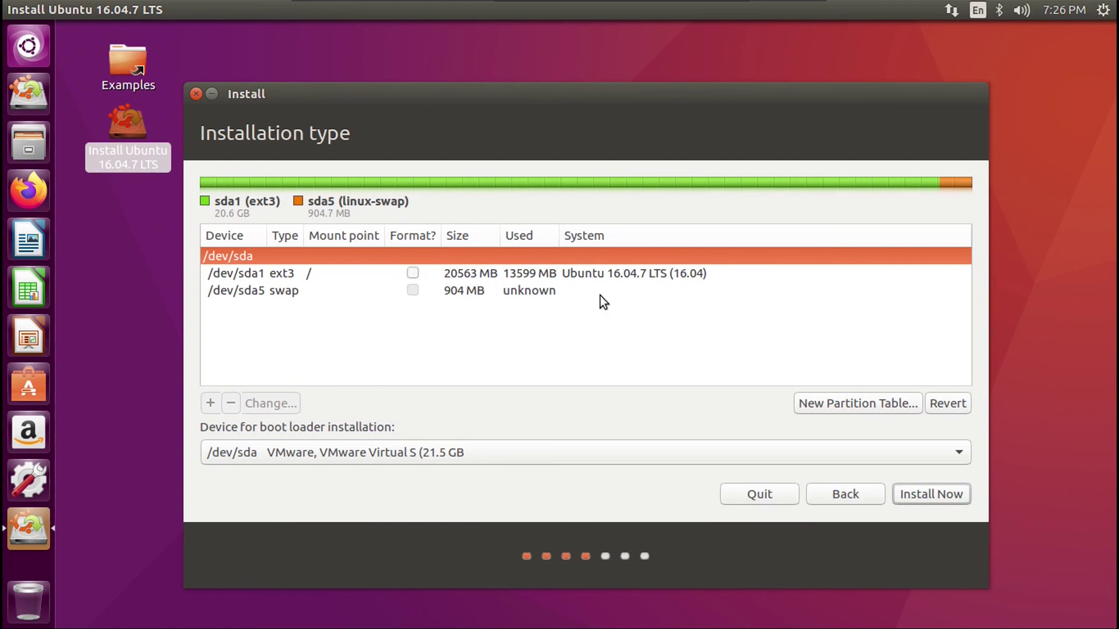
left_click(920, 495)
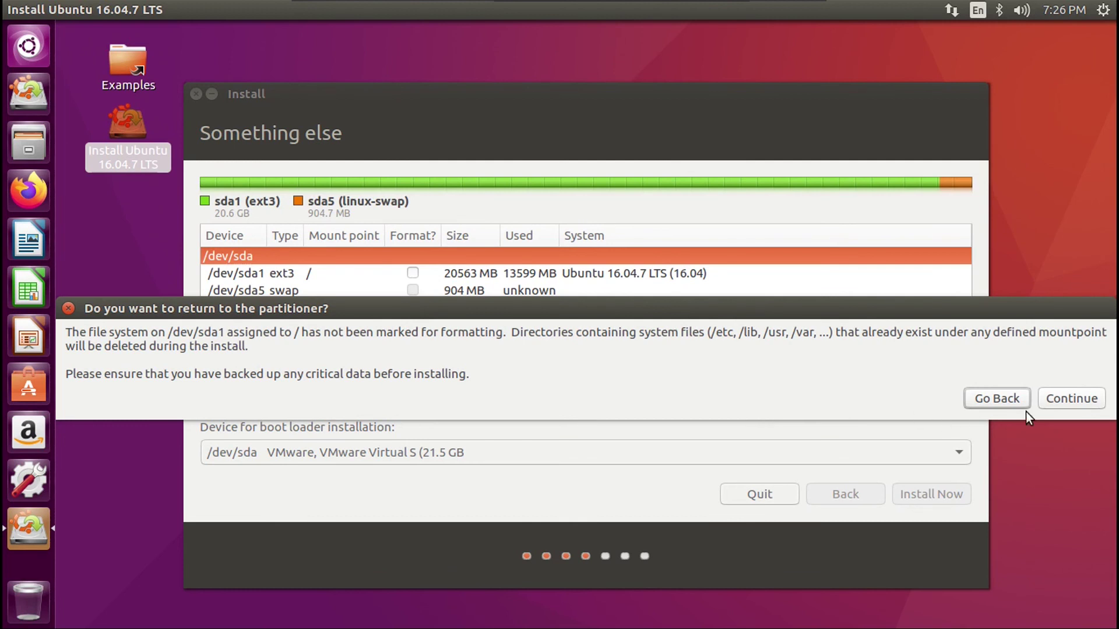
left_click(1063, 400)
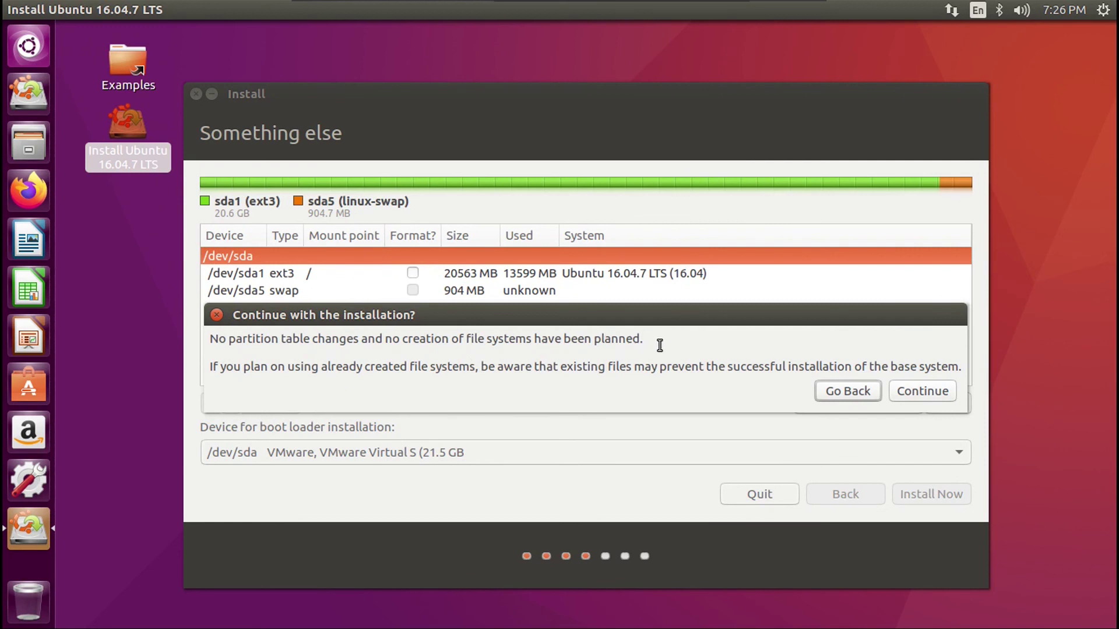
left_click(920, 391)
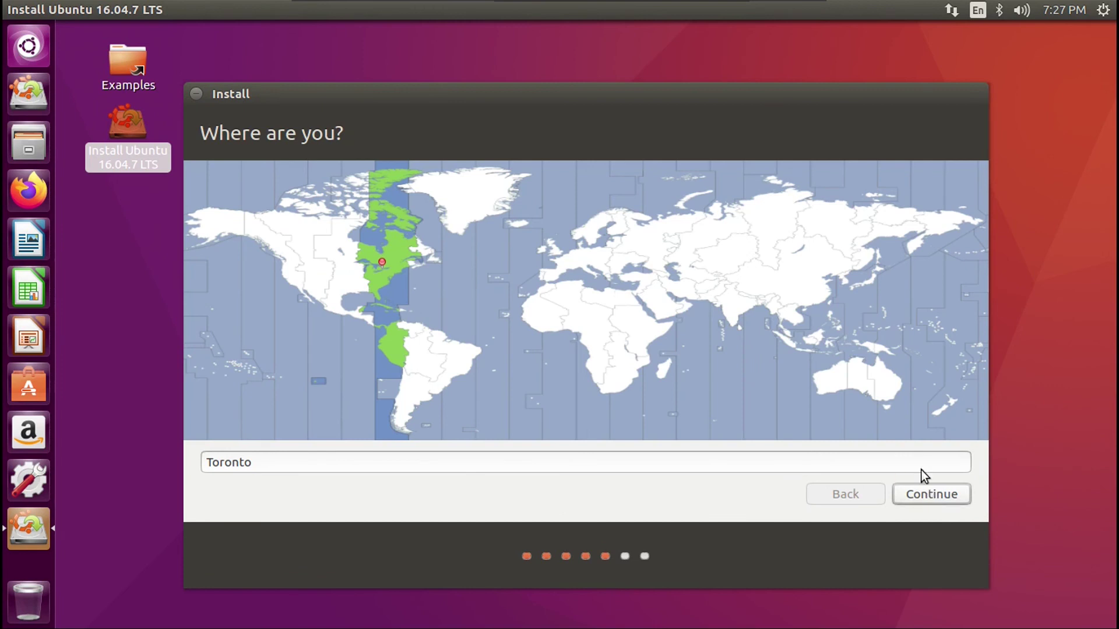
- Keep Toronto and the English (US) keyboard, enter the user's name and account details, and start installing
left_click(931, 498)
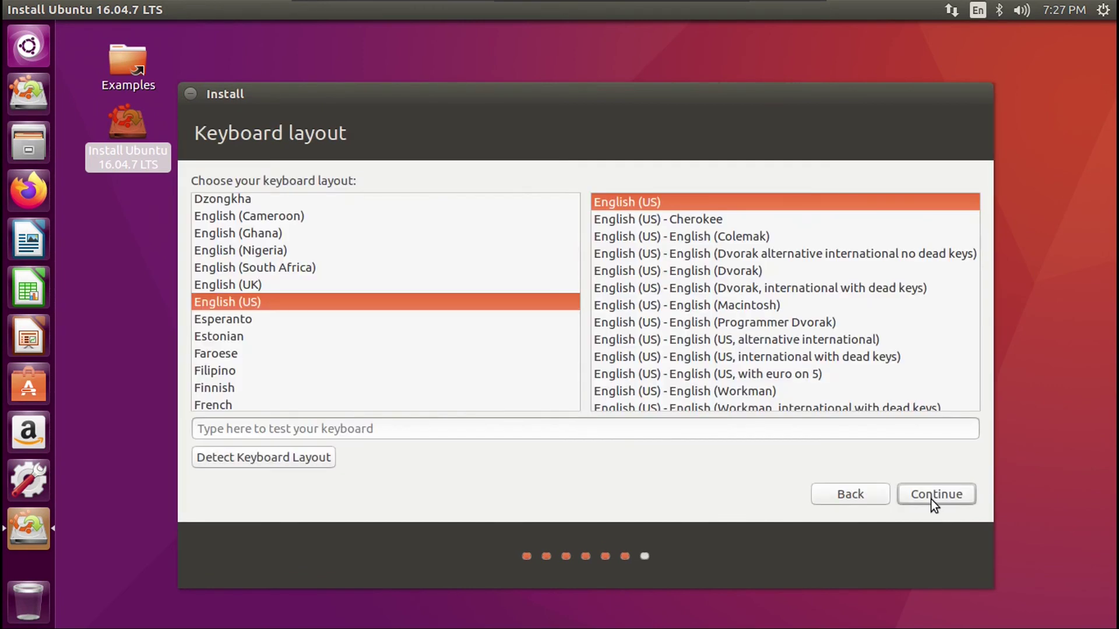
left_click(928, 495)
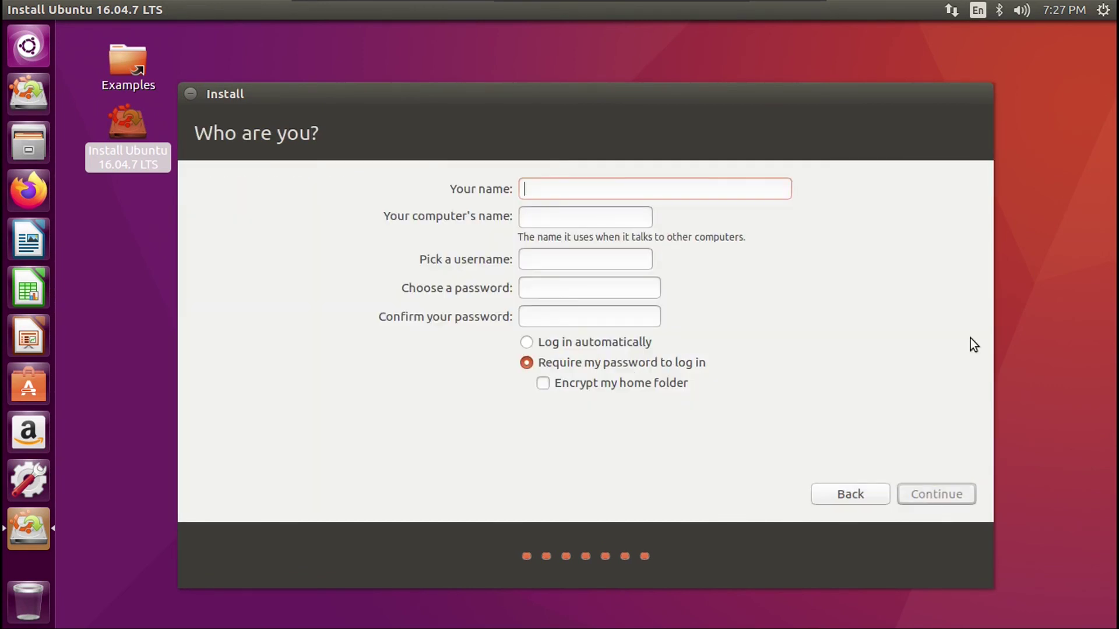
type("Drew Howden")
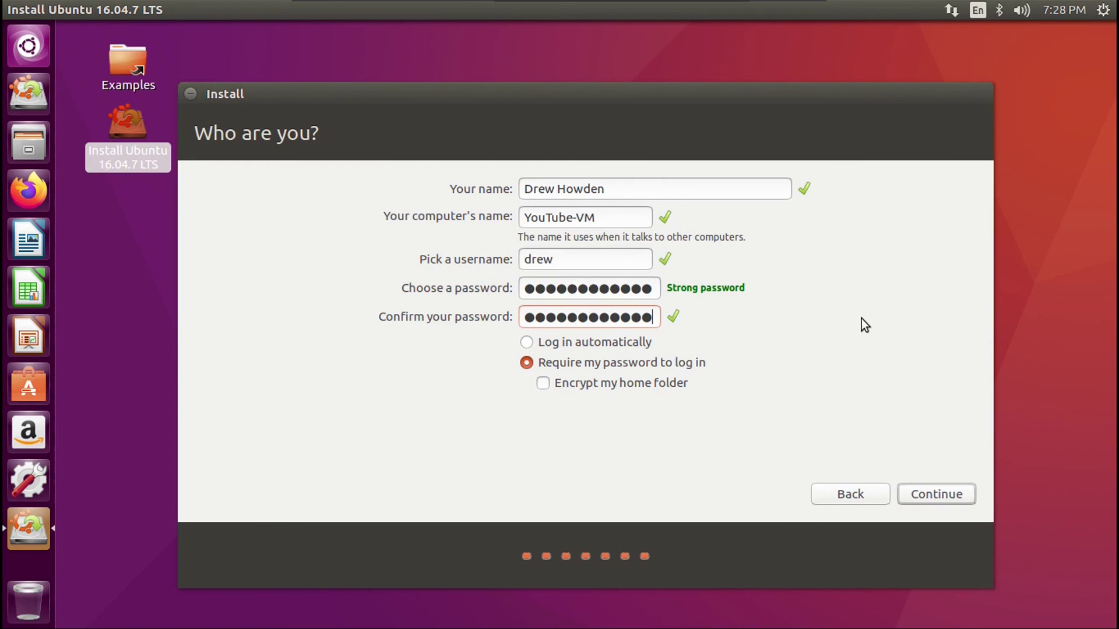
left_click(932, 495)
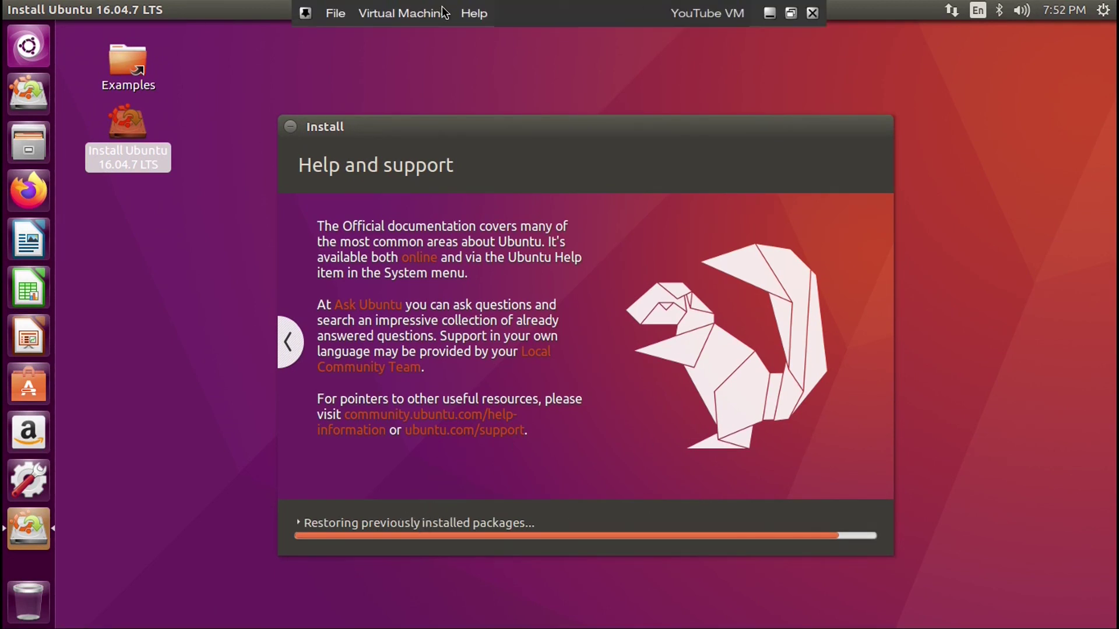
- Restart the guest from the Virtual Machine Power menu
left_click(424, 16)
mouse_move(490, 104)
left_click(670, 152)
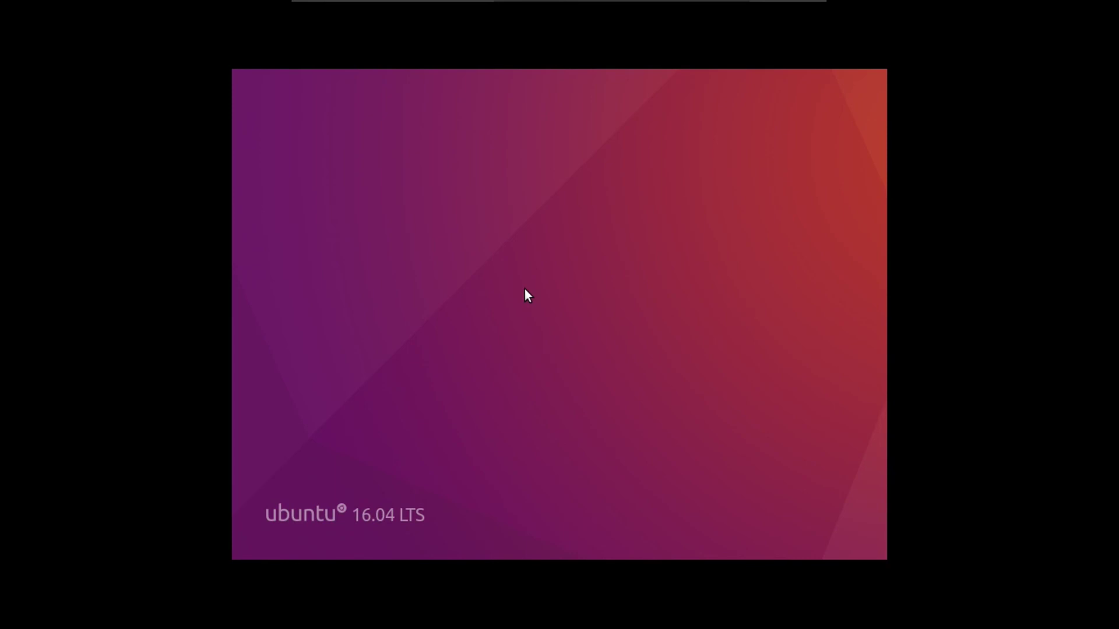
- Disconnect the installer disc from the CD/DVD (IDE) drive and confirm
left_click(408, 13)
mouse_move(410, 58)
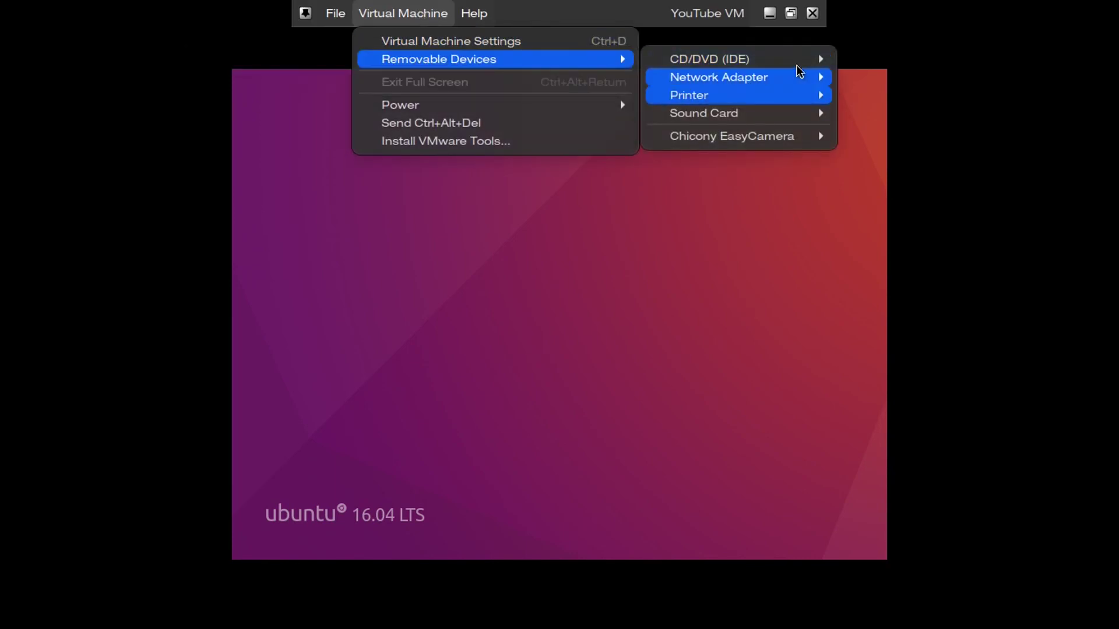
mouse_move(780, 55)
left_click(592, 58)
left_click(397, 9)
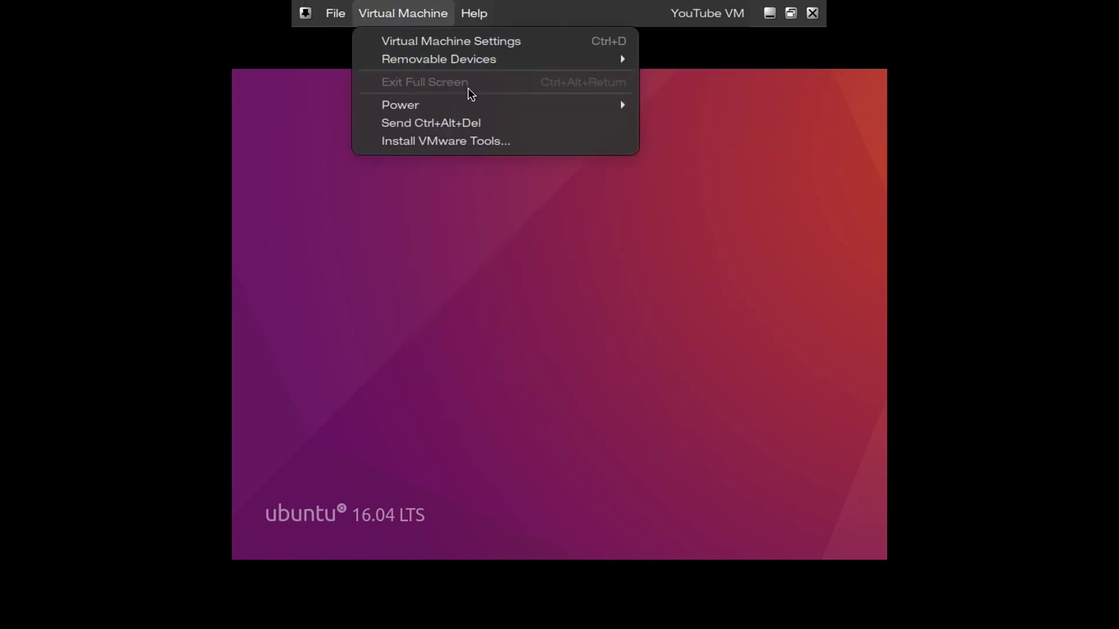
- Pass the 18.04.5 Welcome and Updates pages and choose Something else for partitioning
mouse_move(635, 108)
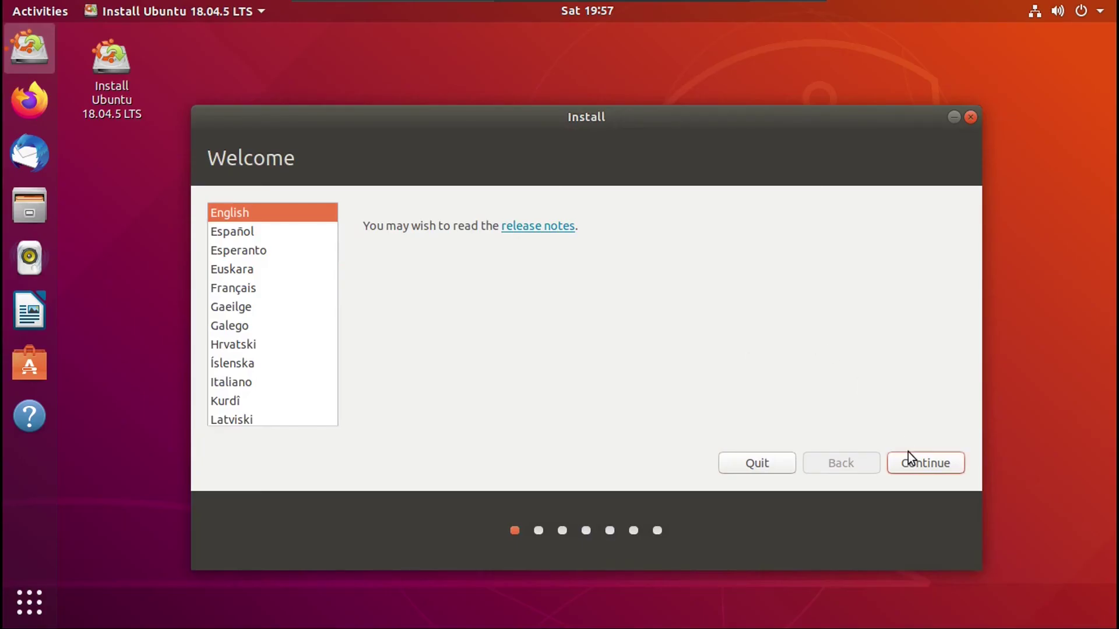
left_click(915, 461)
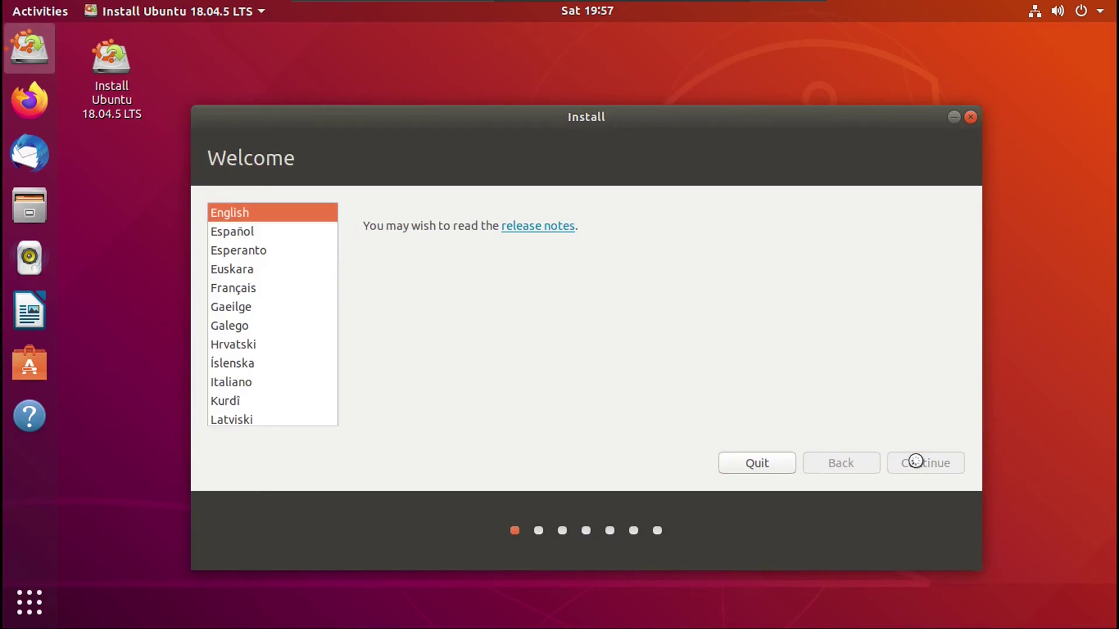
left_click(915, 461)
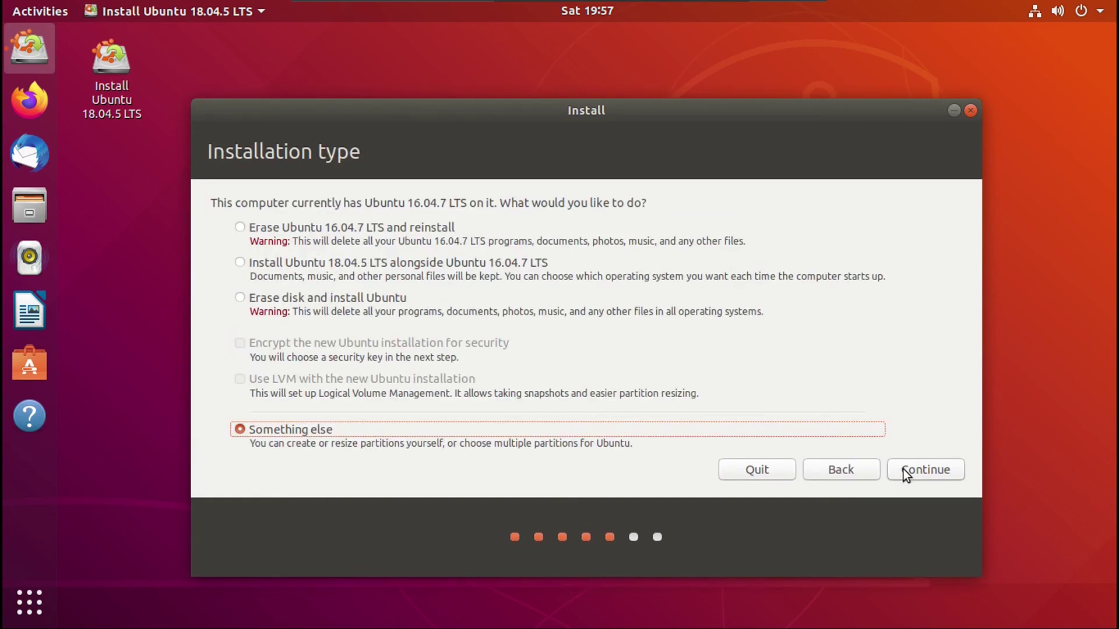
left_click(903, 470)
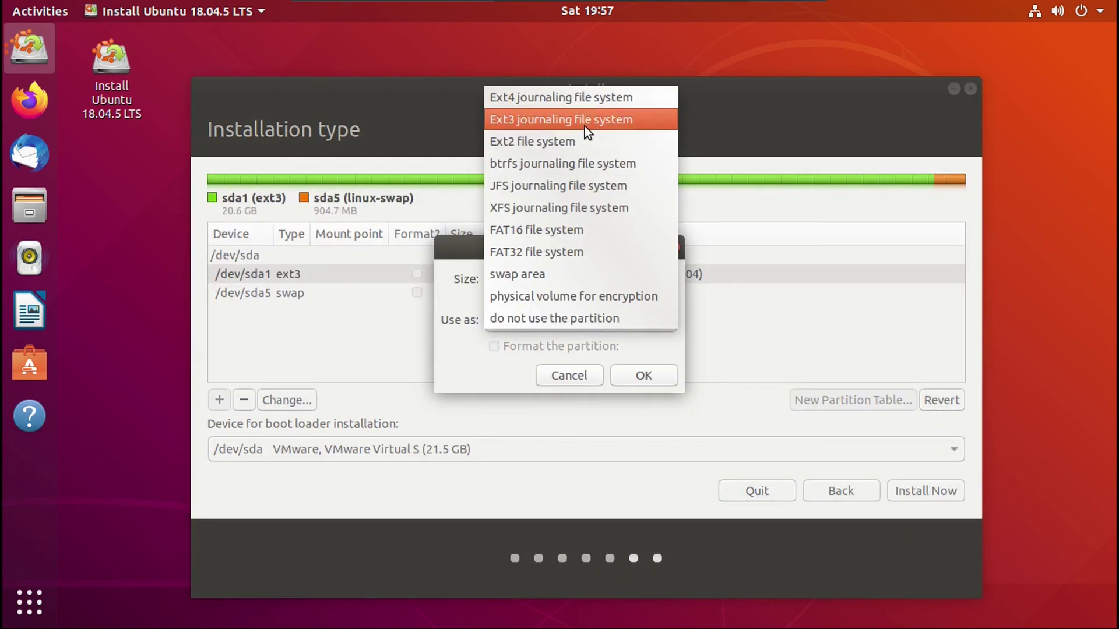
- Set sda1 to be used as Ext3 with mount point /
left_click(585, 126)
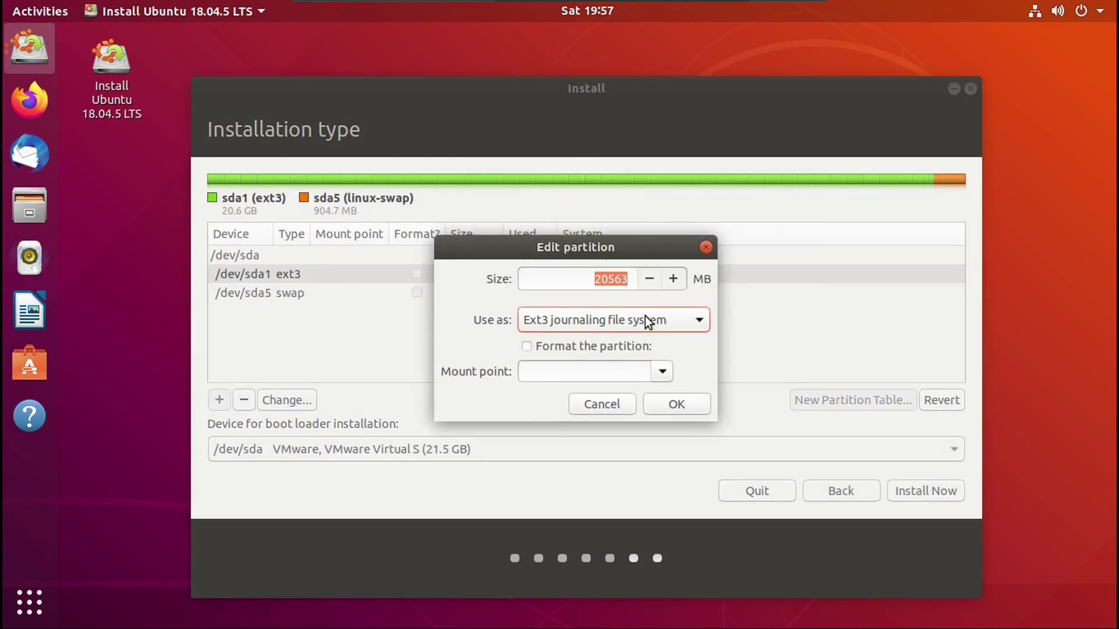
left_click(607, 375)
type("/")
left_click(664, 405)
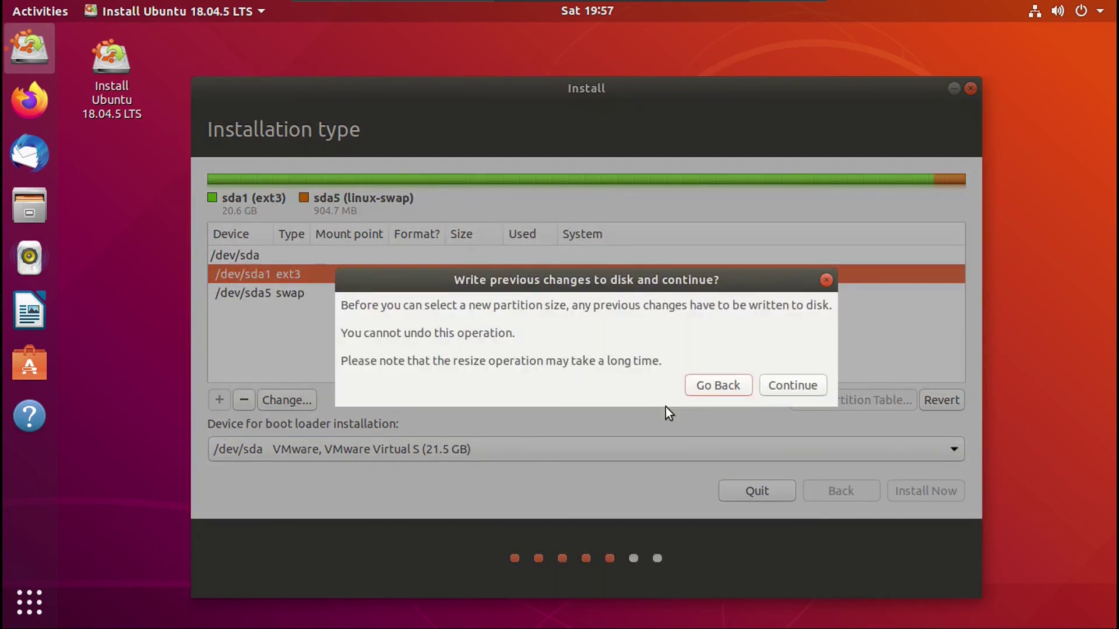
- Write the changes, choose Install Now, and accept both partitioner warnings
left_click(722, 386)
left_click(905, 491)
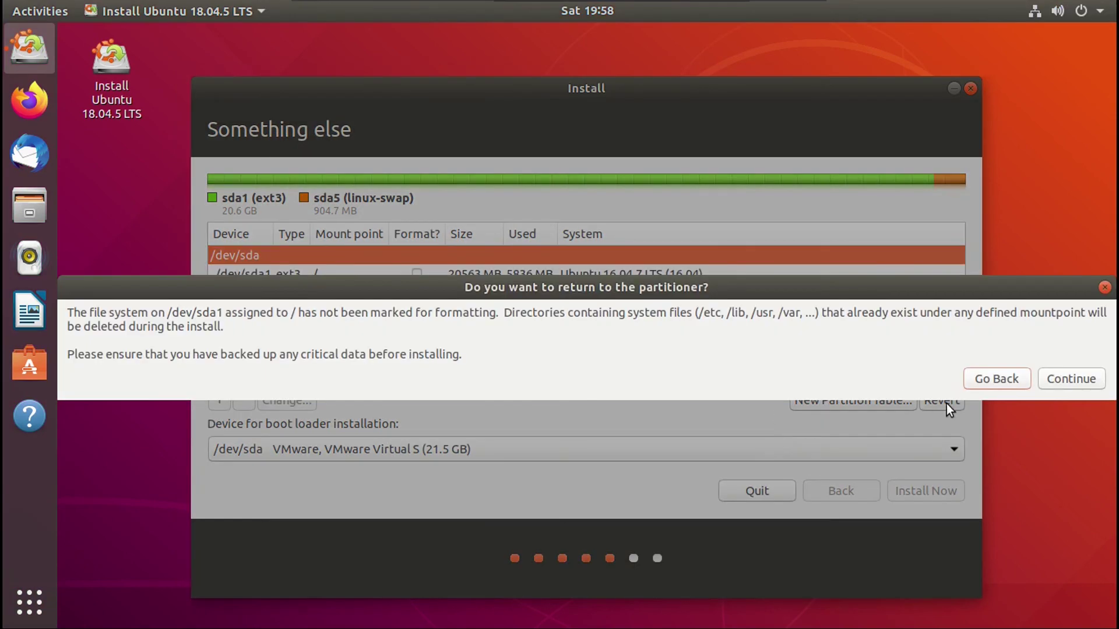
left_click(1072, 379)
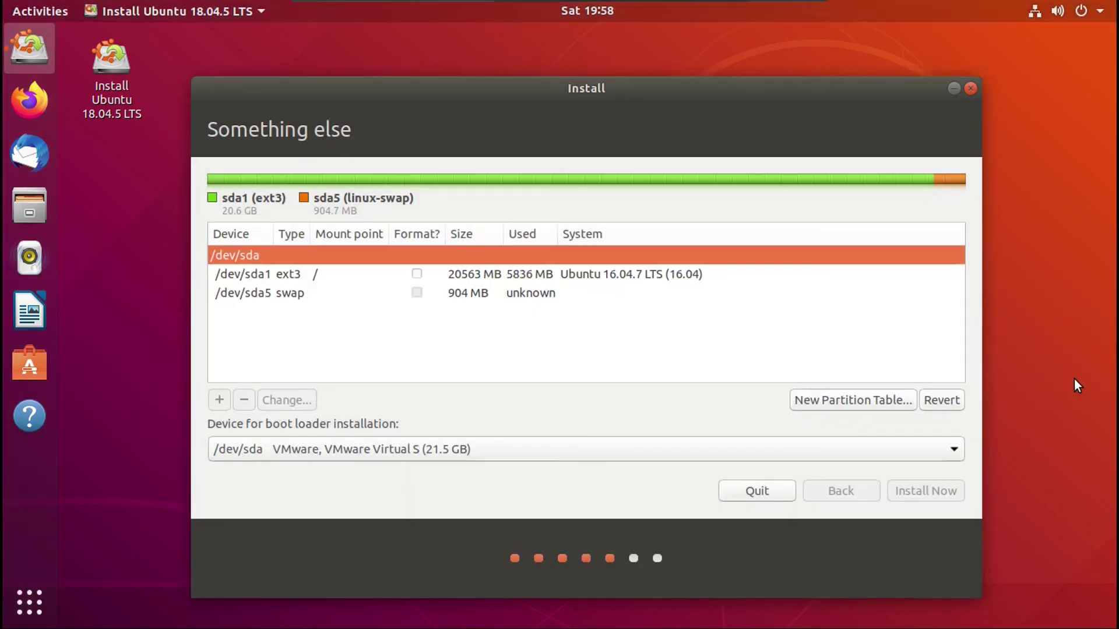
left_click(914, 370)
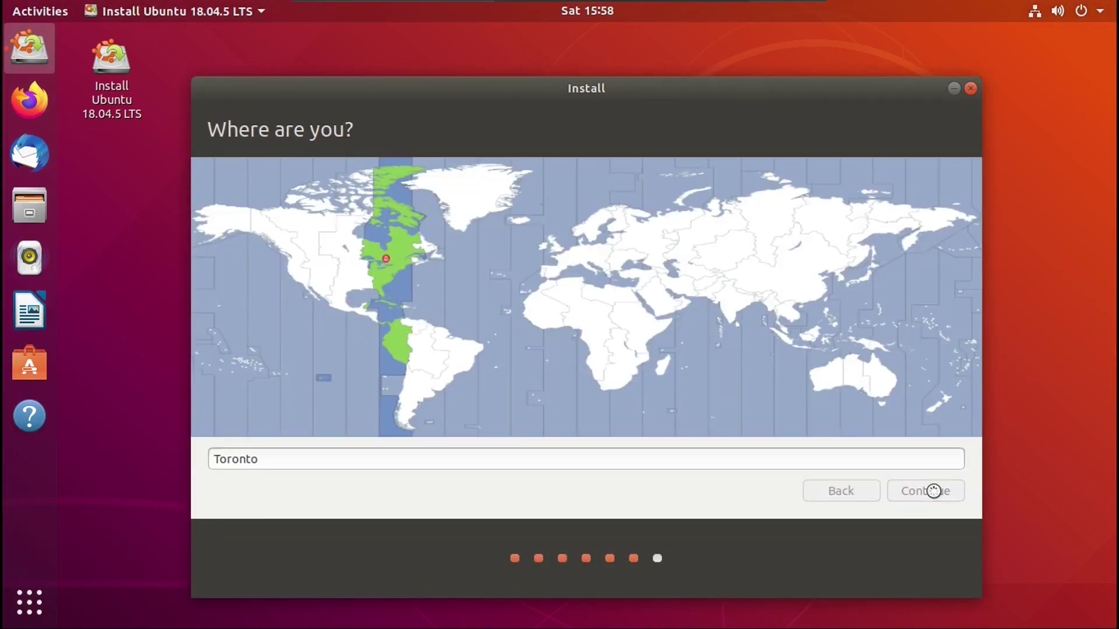
- Enter the user's name and account details and start the 18.04.5 installation
left_click(934, 491)
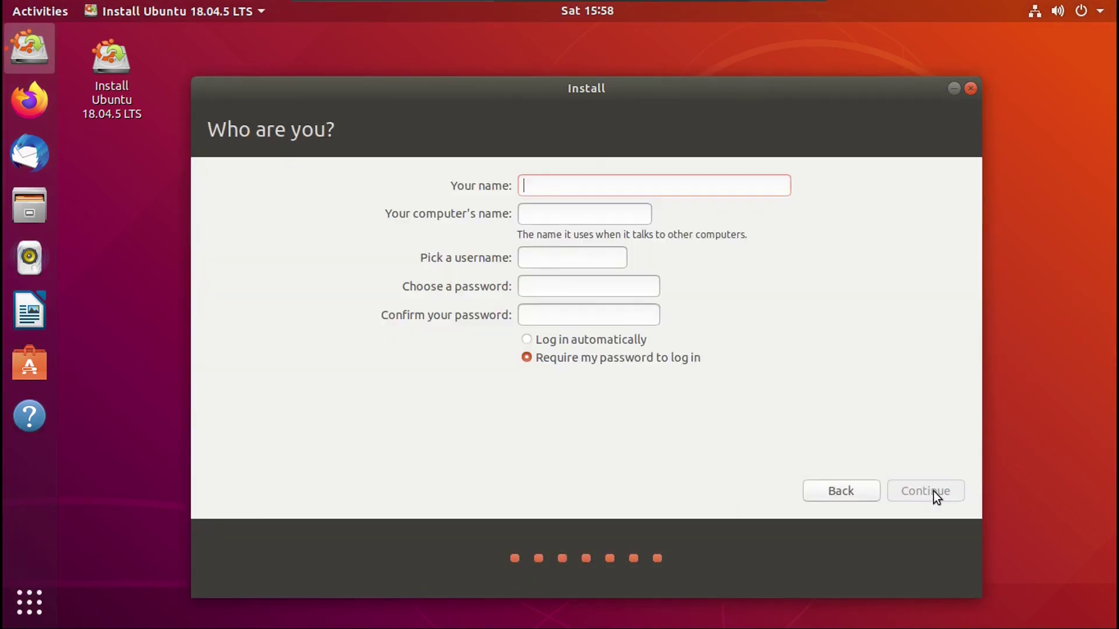
type("Drew Howden")
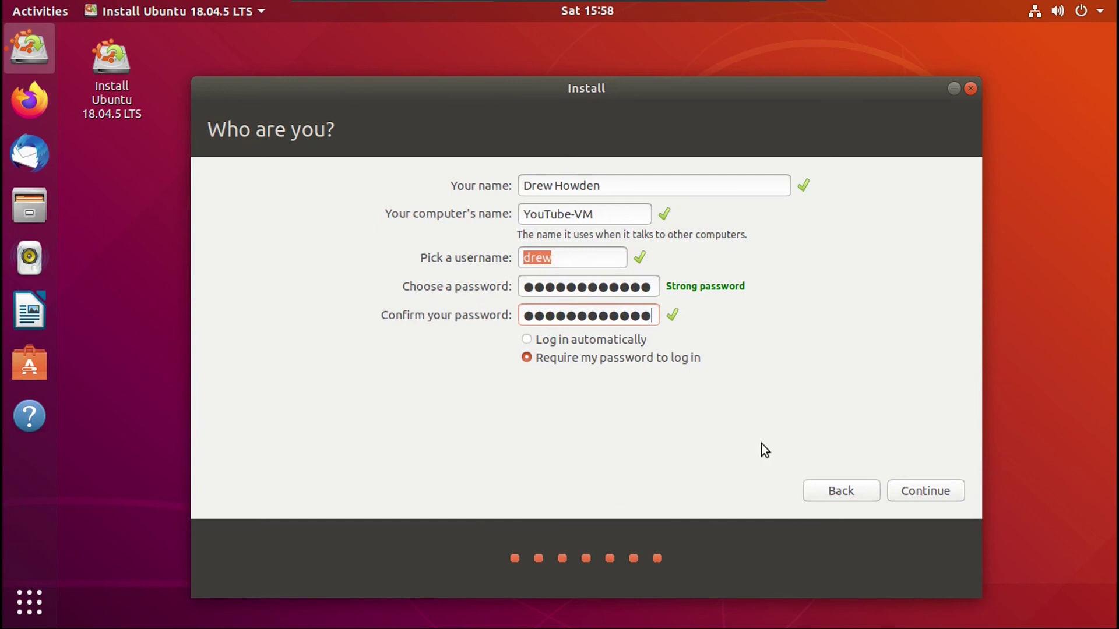
left_click(902, 491)
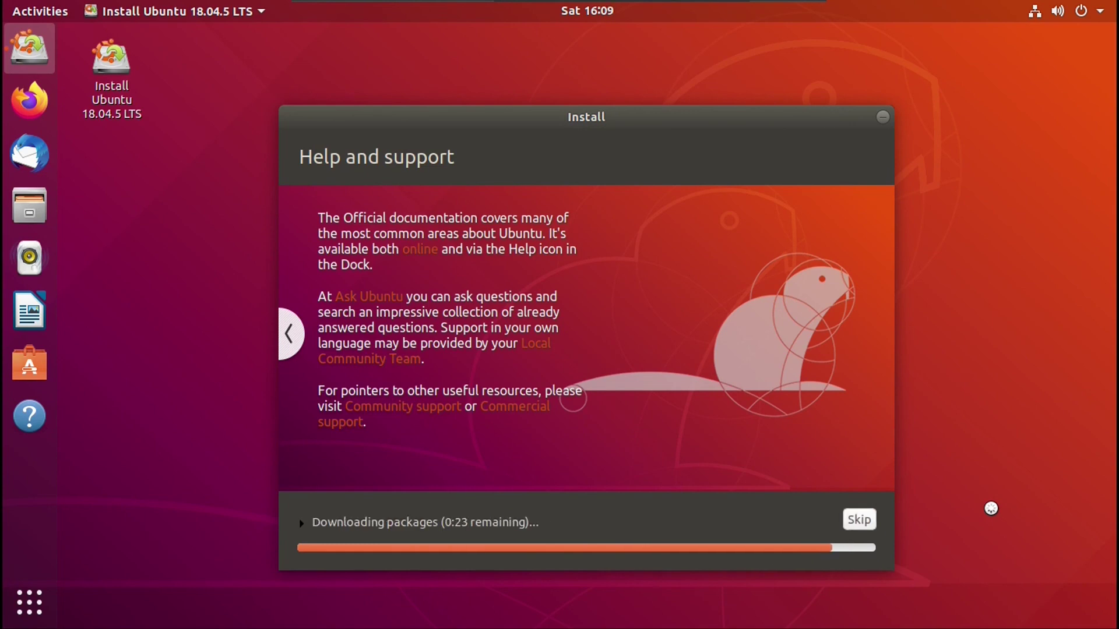
- Show the installation log, then restart the guest via VM Power and confirm
left_click(301, 524)
key("ctrl+c")
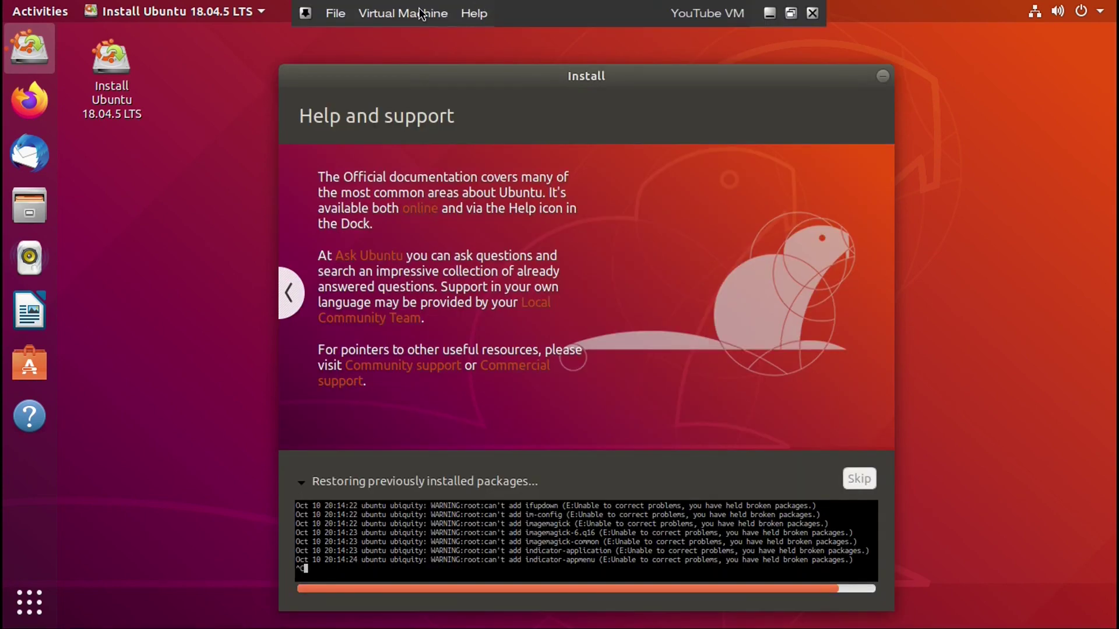
left_click(422, 13)
mouse_move(612, 99)
left_click(688, 117)
left_click(640, 394)
left_click(635, 392)
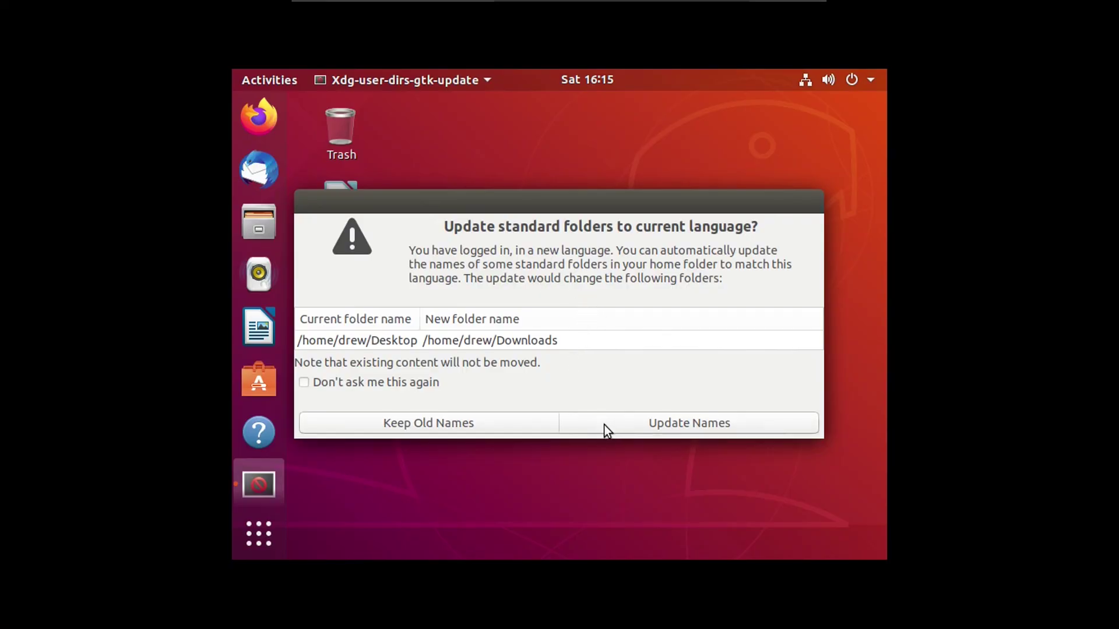
- Accept renaming the standard folders and decline sending system info in the welcome tour
left_click(666, 421)
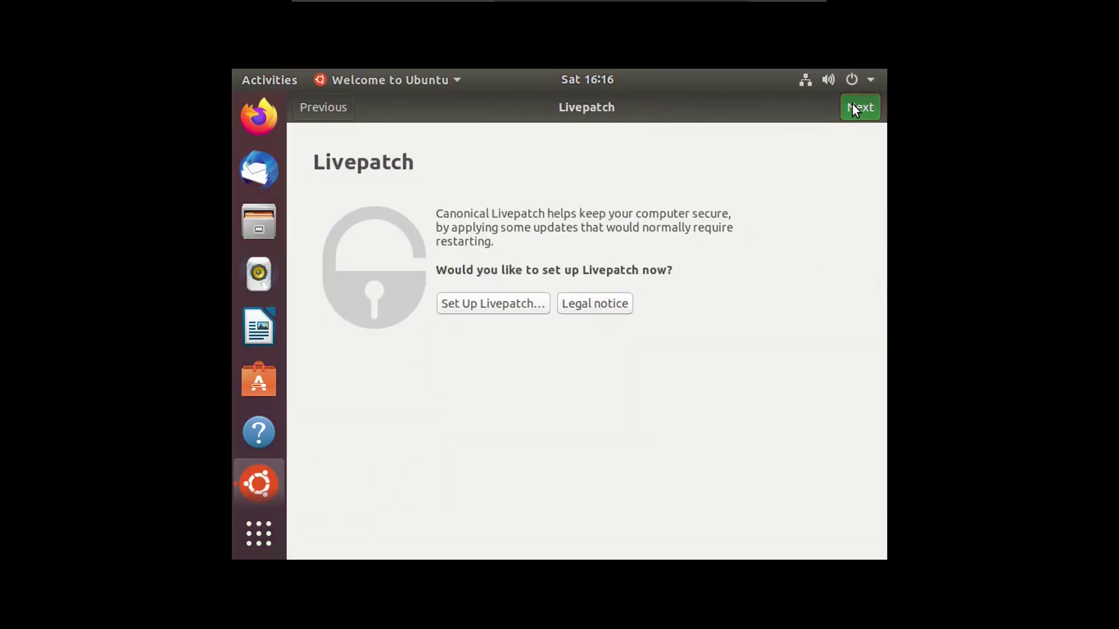
left_click(852, 108)
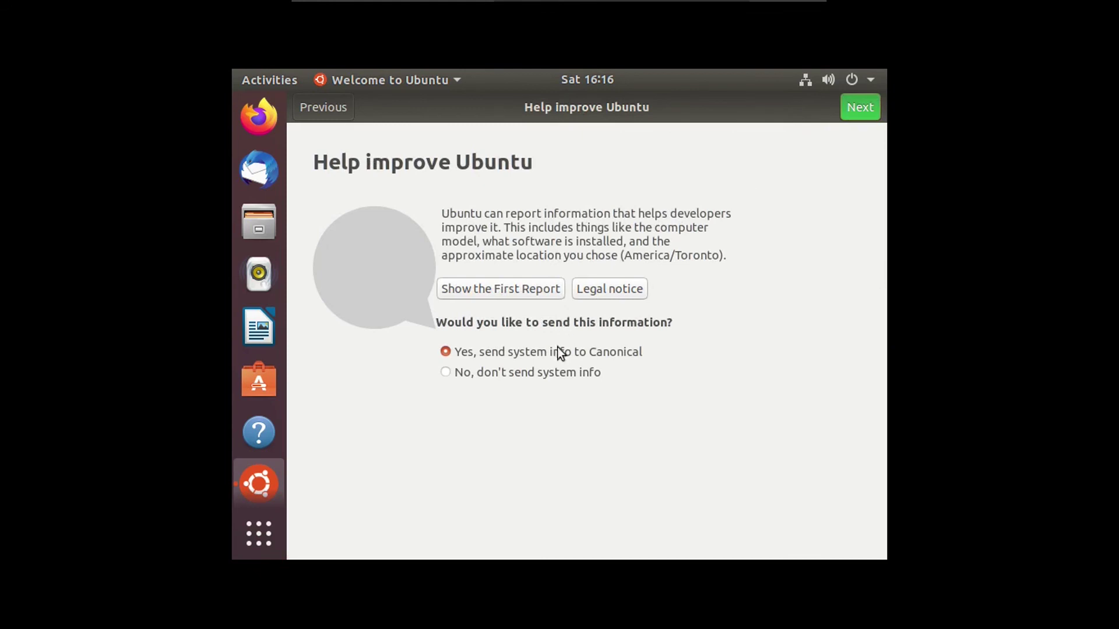
left_click(580, 371)
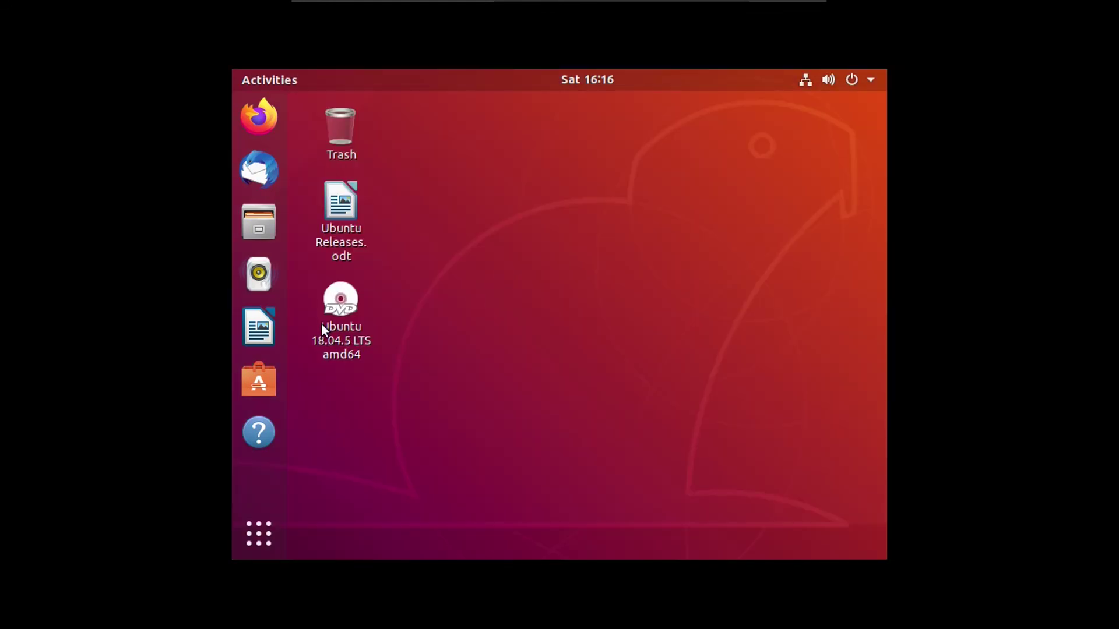
- Eject the installer disc and open Settings from the system status menu
right_click(338, 322)
left_click(389, 351)
left_click(871, 79)
left_click(679, 281)
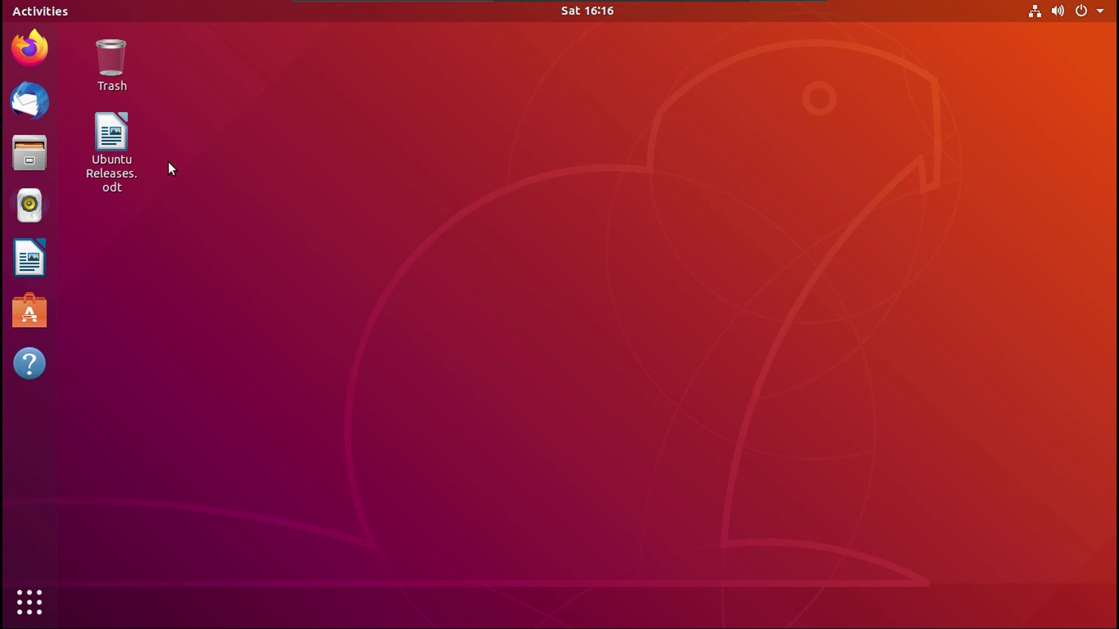
- Add 18.04 as the last line of Ubuntu Releases.odt, save, close Writer, and show applications
double_click(114, 140)
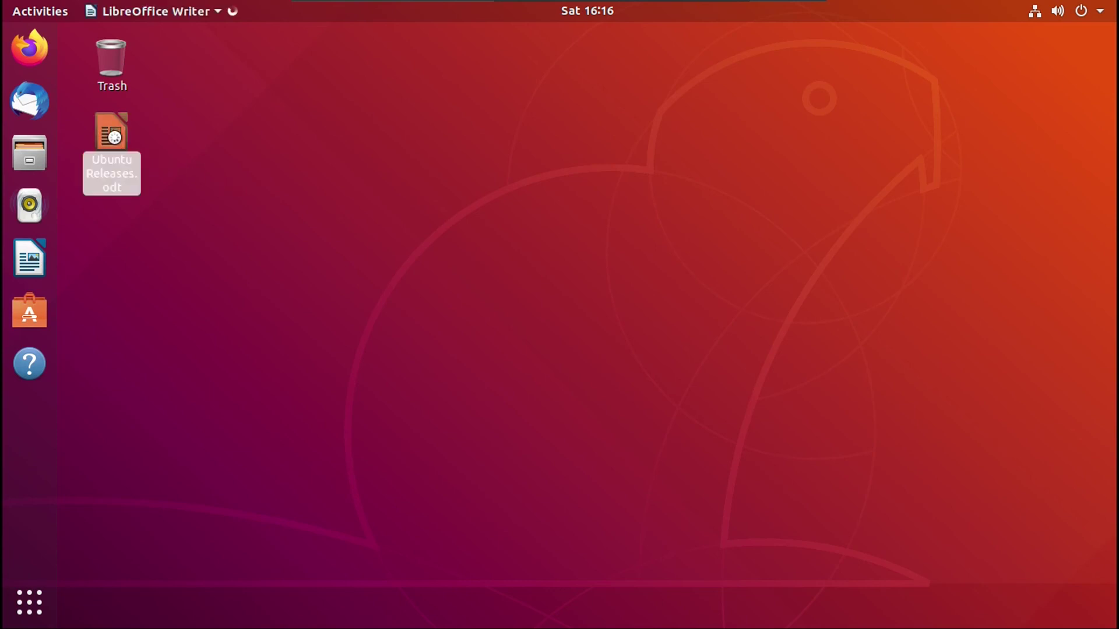
type("18.")
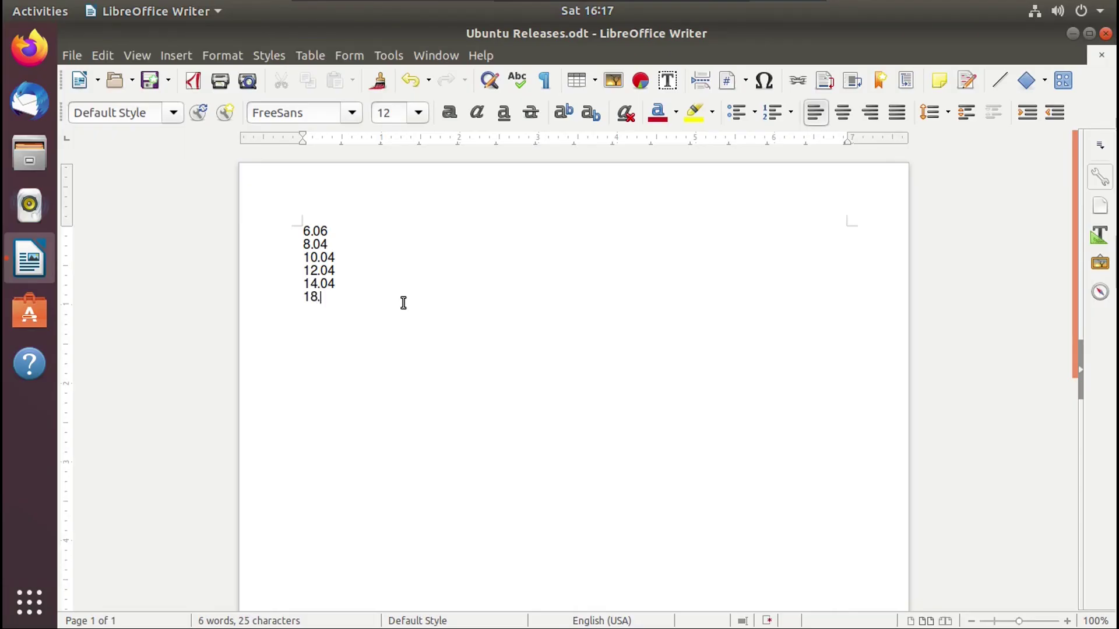
type("04")
left_click(150, 80)
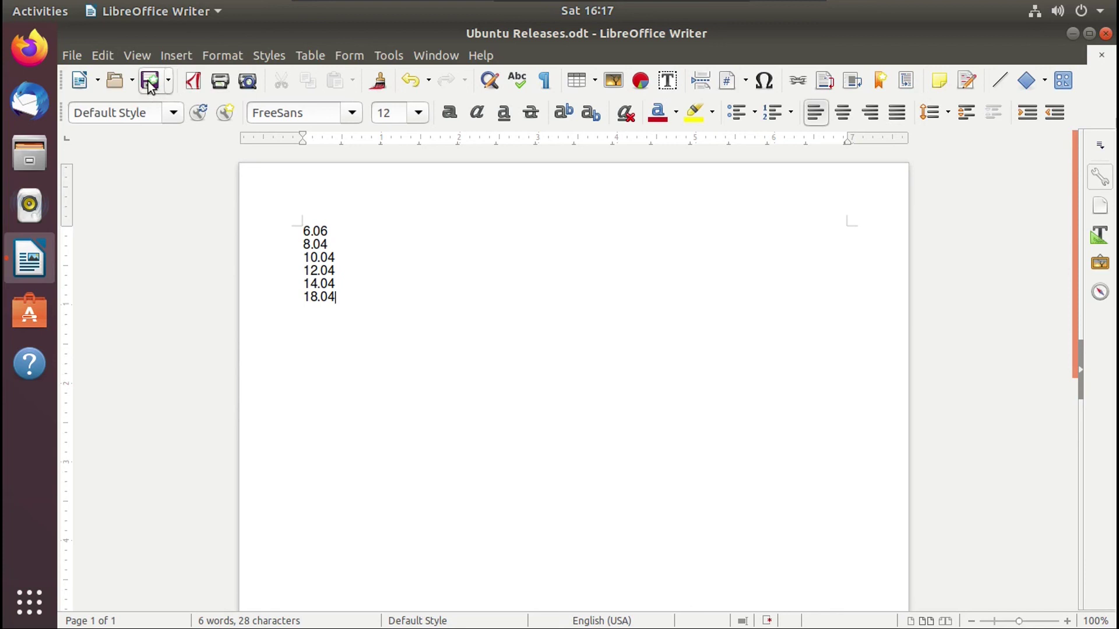
left_click(1106, 34)
key("super+a")
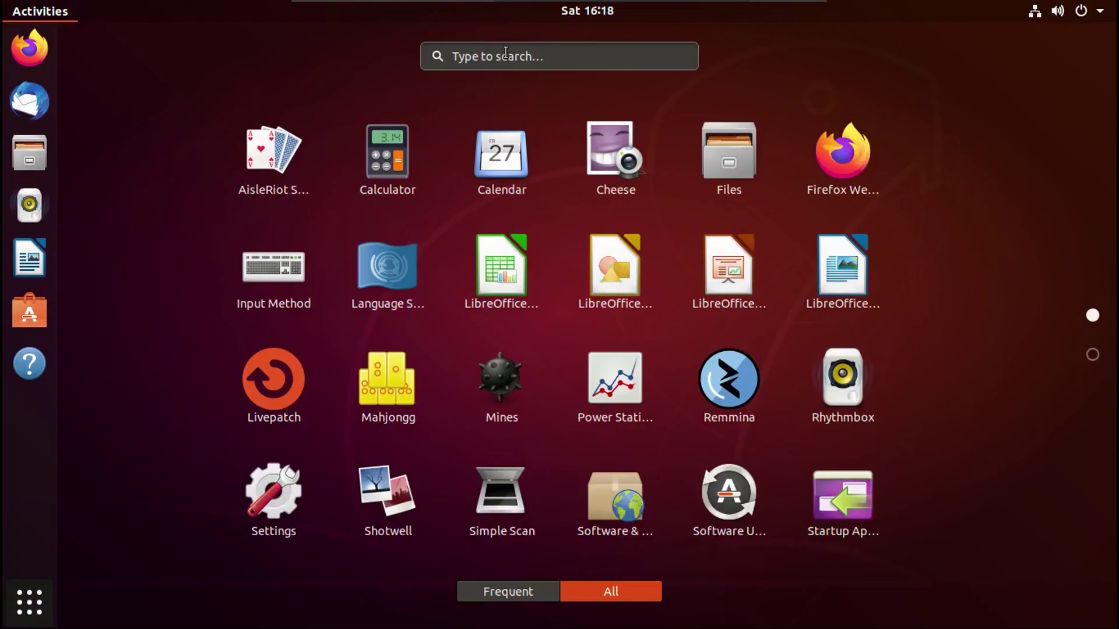
- Install the 91.7 MB of updates in Software Updater and choose Restart Now
left_click(725, 513)
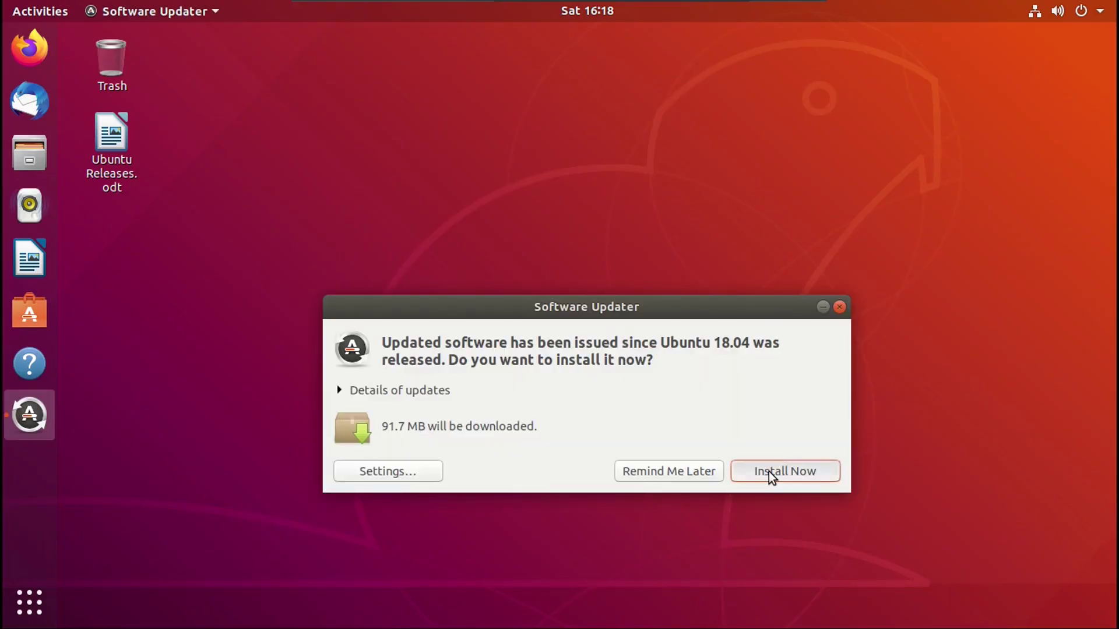
left_click(769, 471)
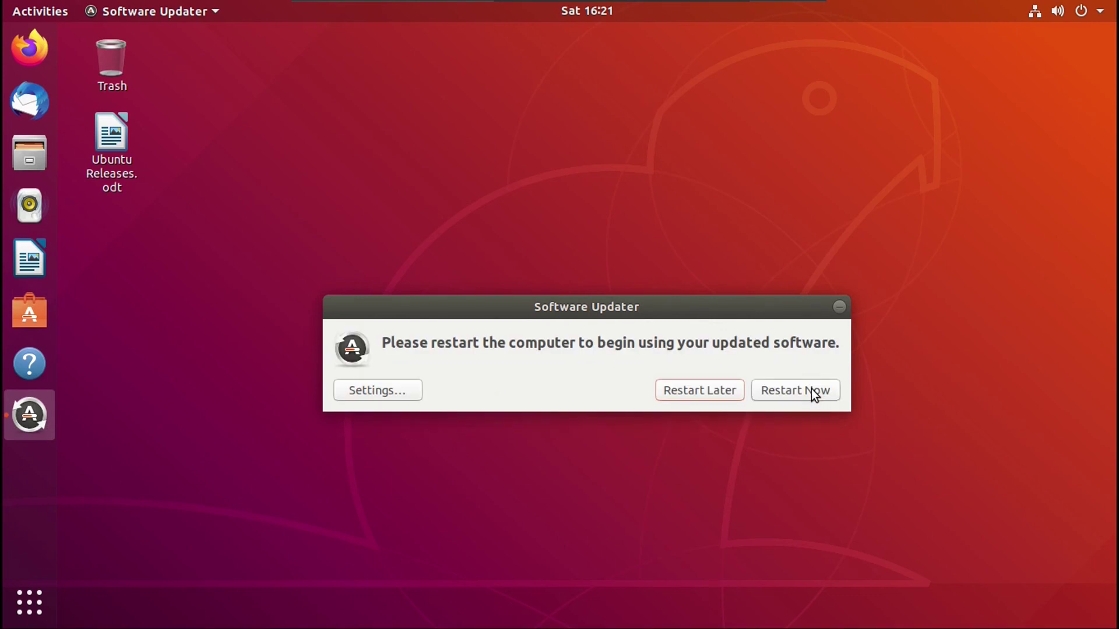
left_click(811, 390)
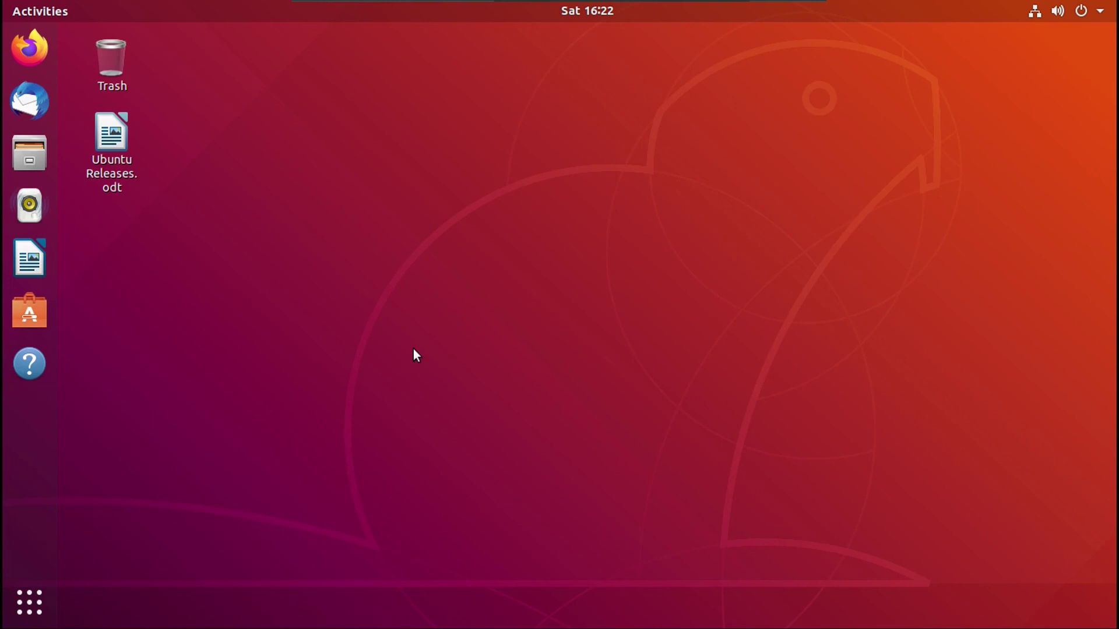
- Accept the Ubuntu 20.04 upgrade offer, authenticate with the account password, and accept the release notes
left_click(37, 600)
left_click(519, 174)
left_click(706, 392)
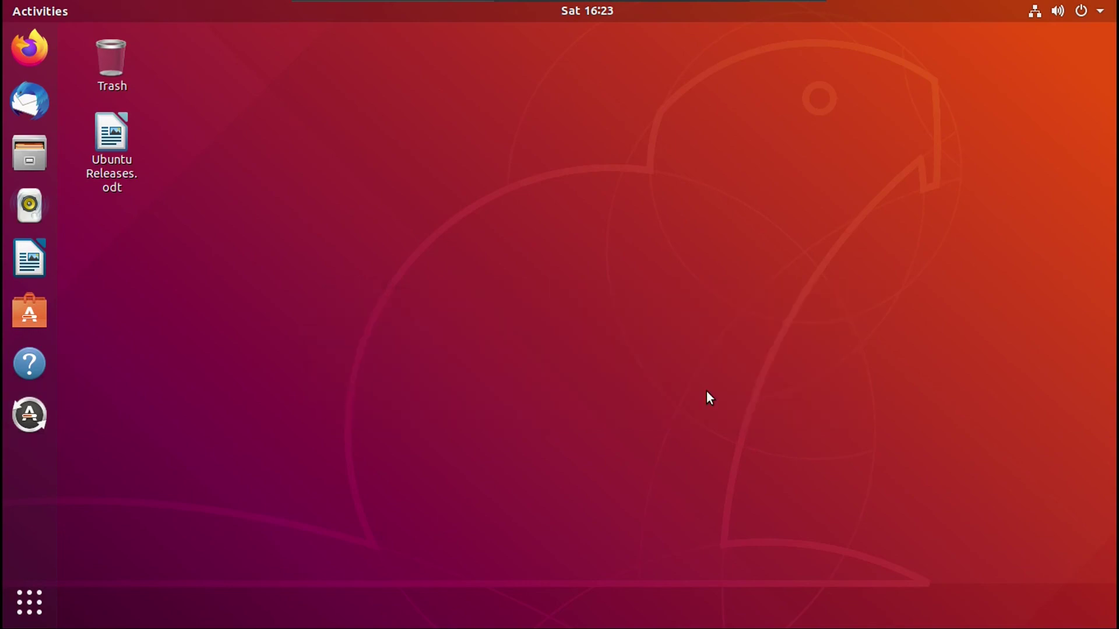
type("*********")
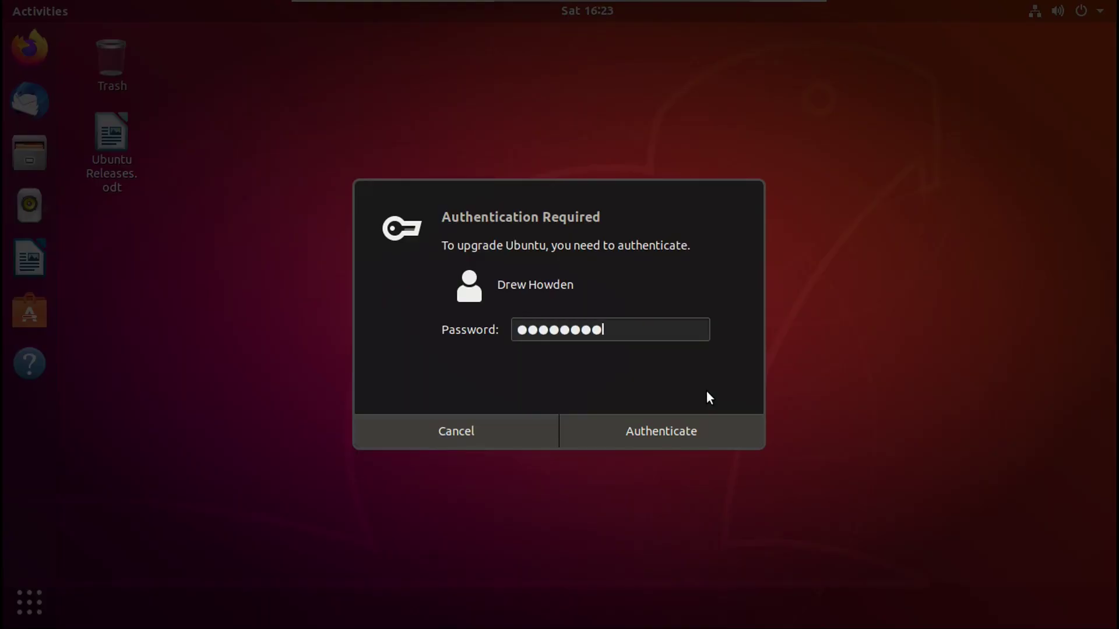
key("Return")
left_click(759, 510)
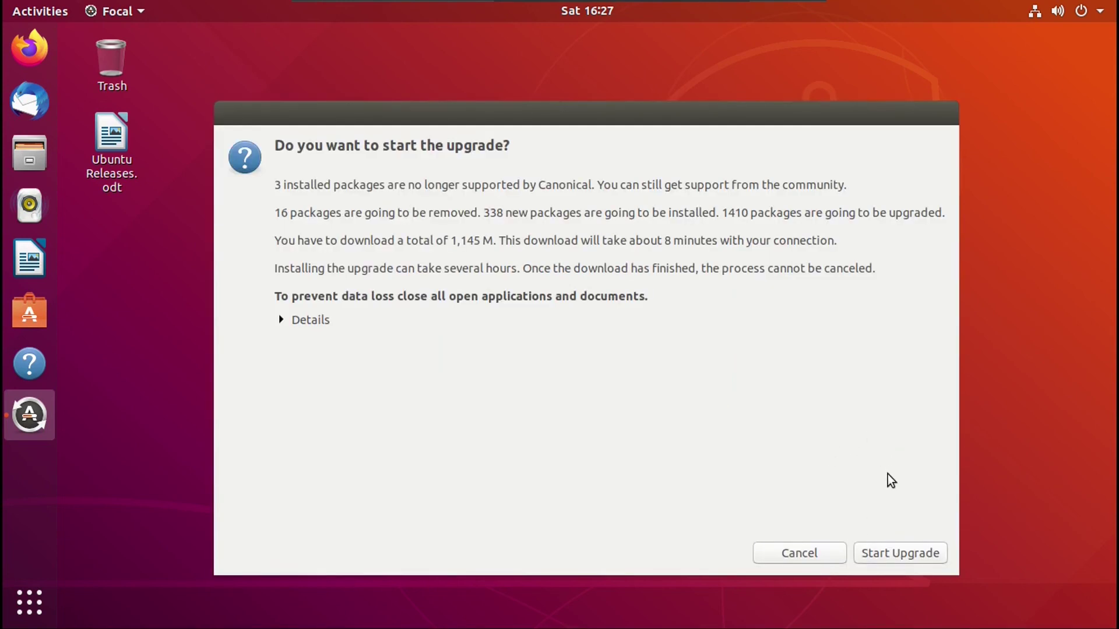
- Start the 20.04 upgrade, keep the grub-pc configuration, and remove the 286 obsolete packages
left_click(896, 555)
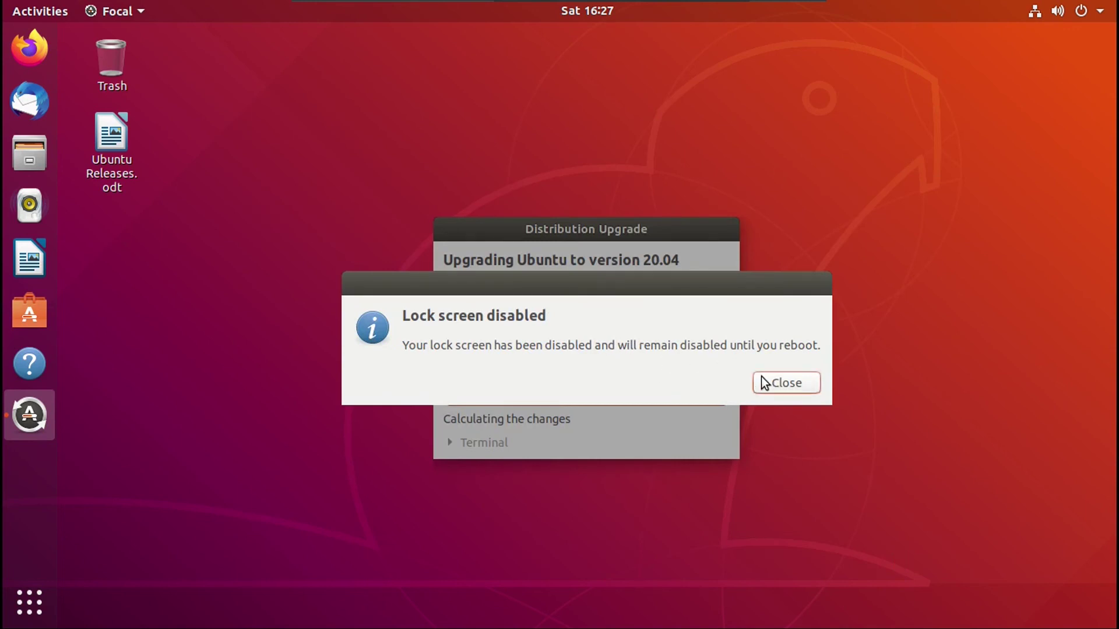
left_click(787, 383)
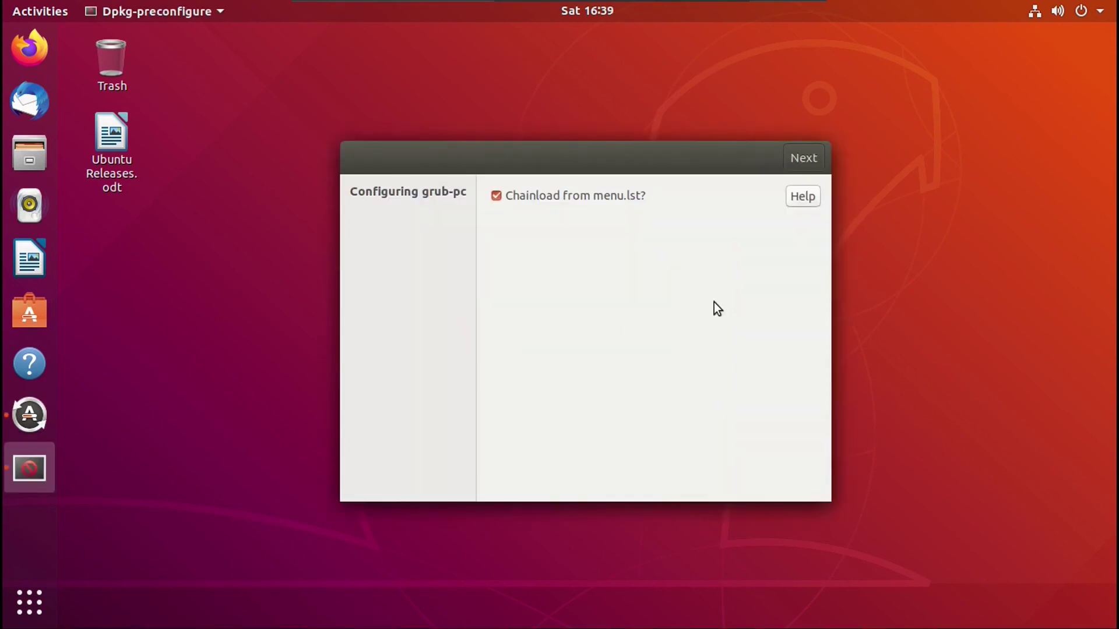
left_click(801, 160)
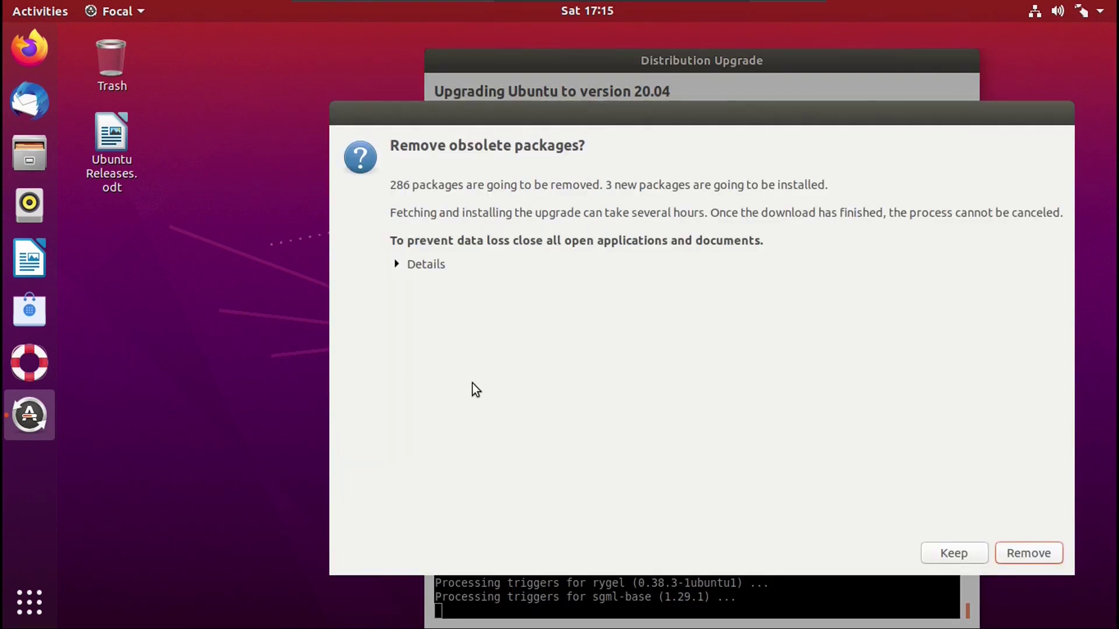
left_click(1024, 554)
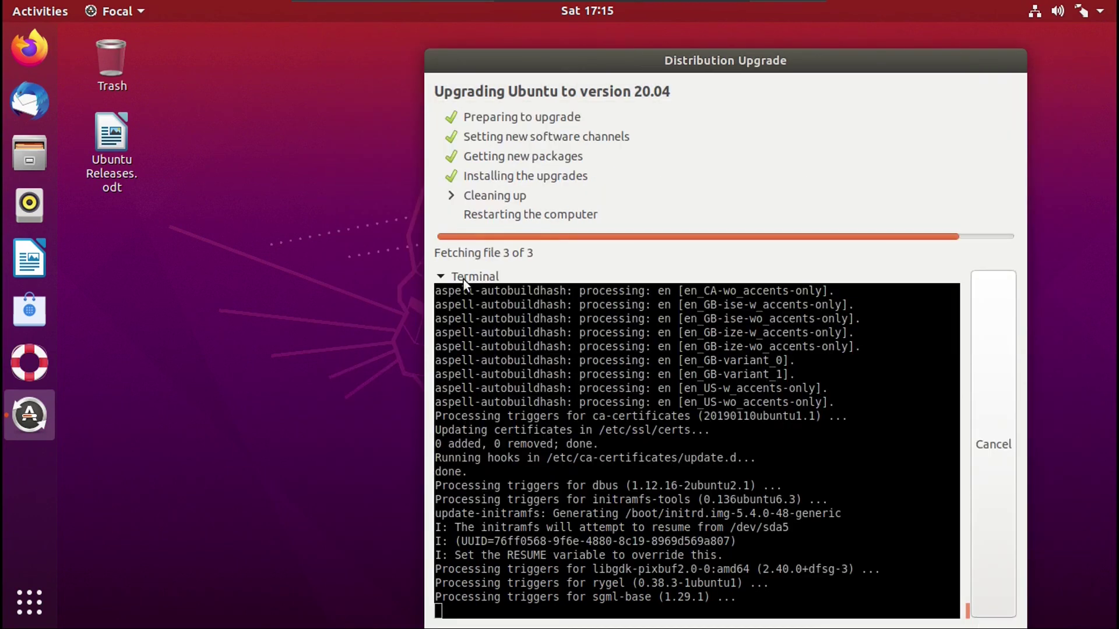
left_click(463, 277)
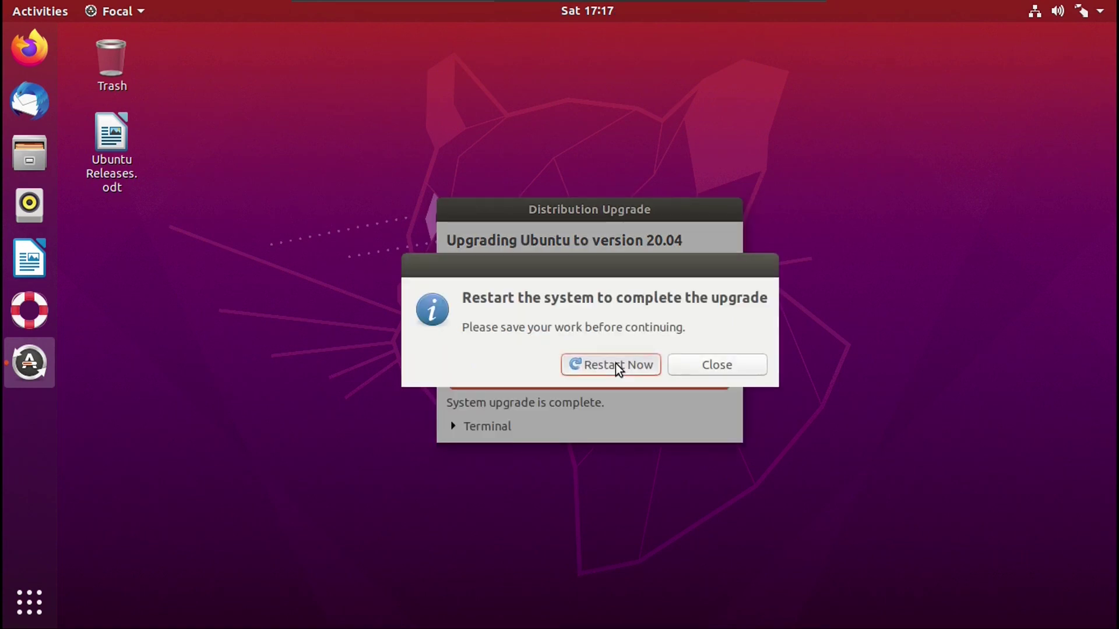
- Restart, then attach ubuntu-20.04.1-desktop-amd64.iso to the VM's CD/DVD drive to boot the installer
left_click(616, 363)
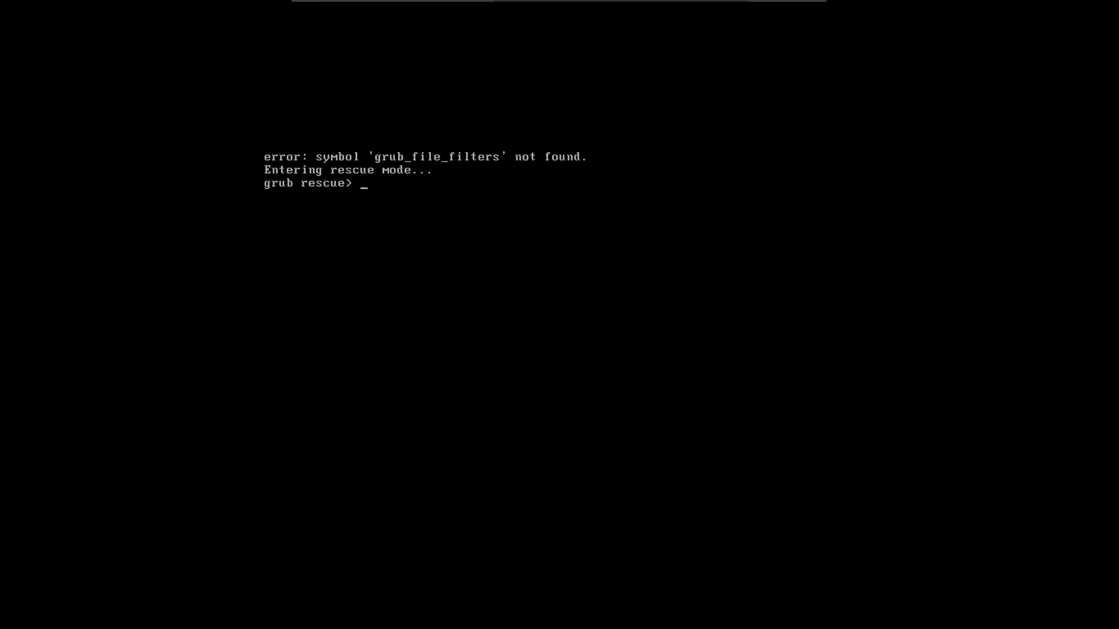
mouse_move(482, 5)
left_click(403, 13)
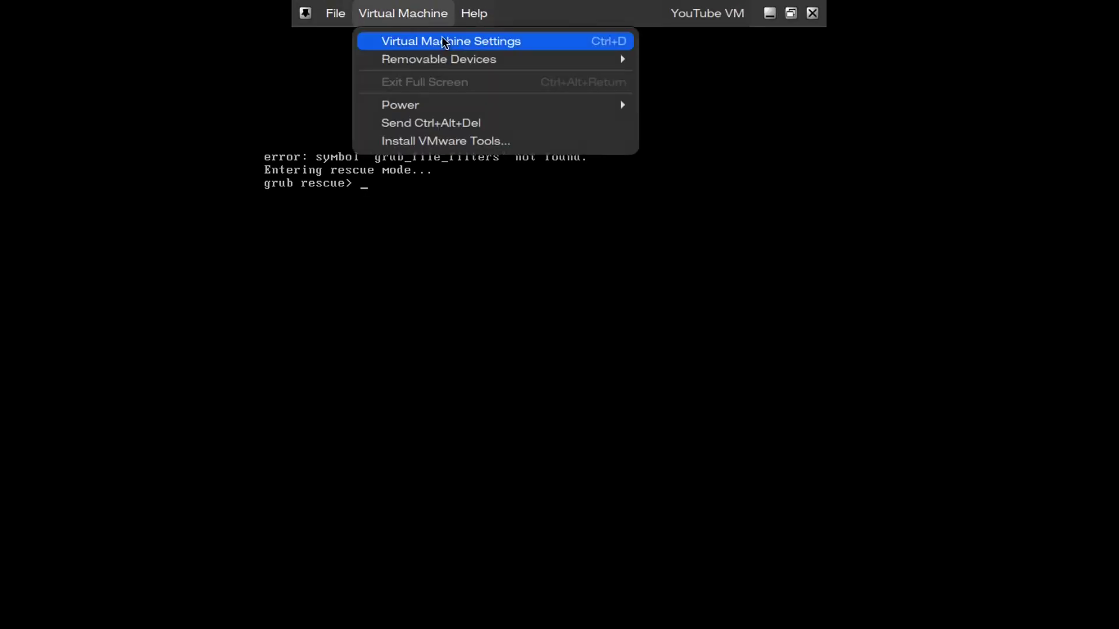
mouse_move(467, 58)
mouse_move(722, 59)
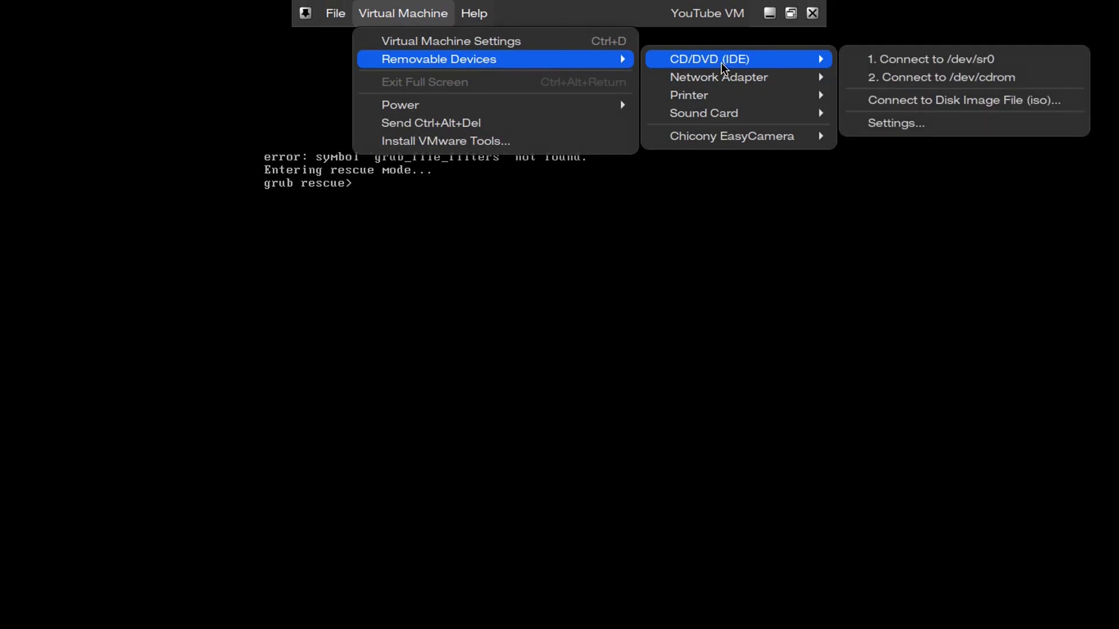
left_click(887, 102)
left_click(440, 201)
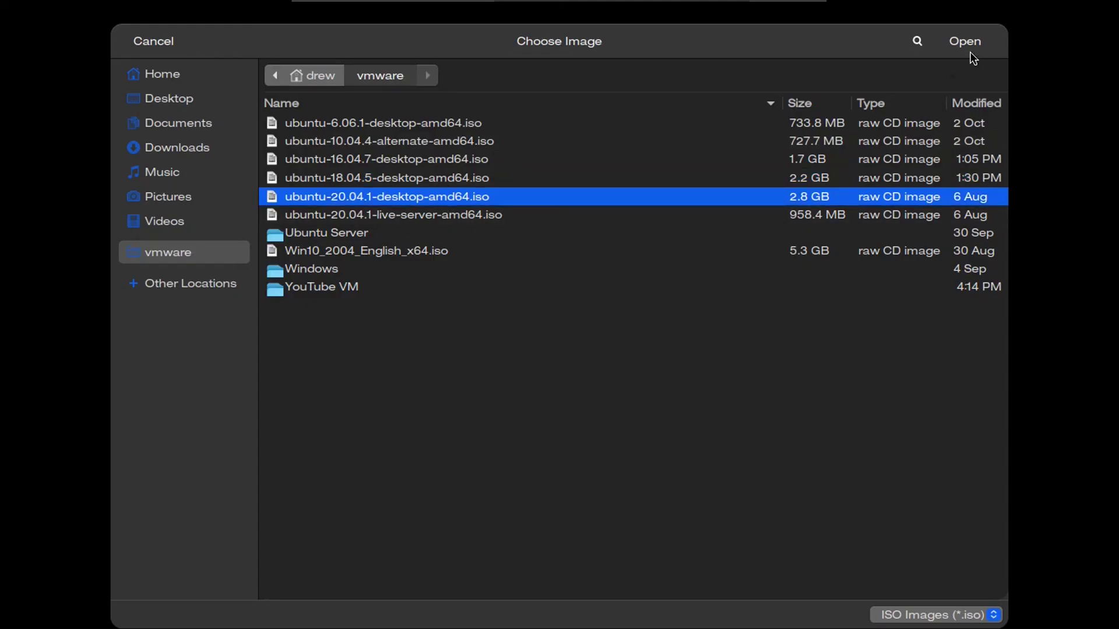
left_click(965, 42)
left_click(628, 200)
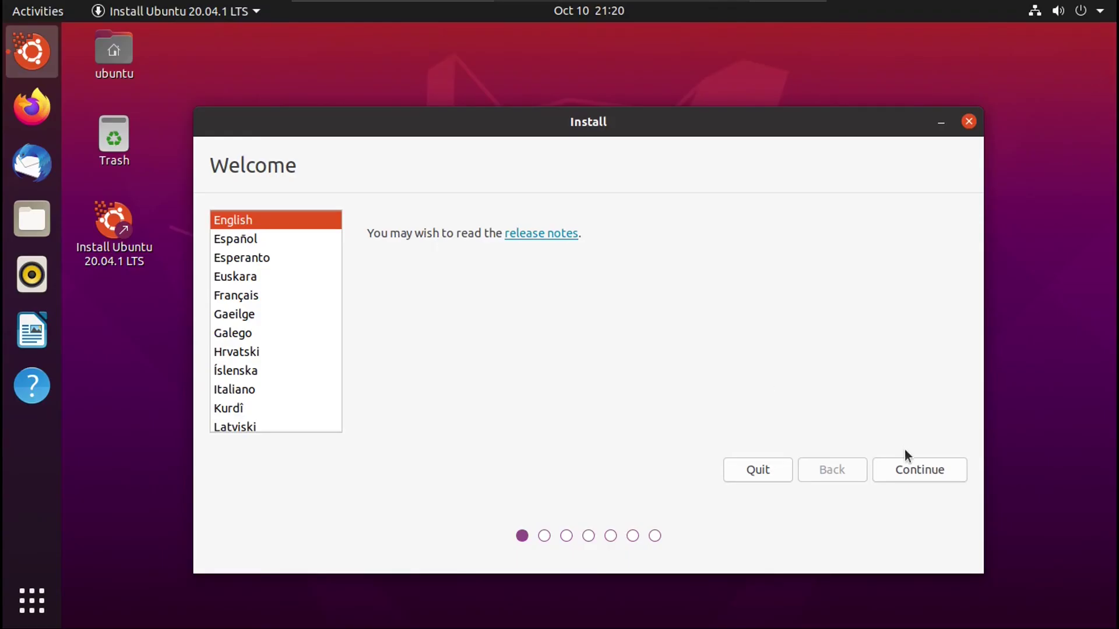
- Choose manual partitioning and set sda1 as an Ext3 partition mounted at /
left_click(914, 464)
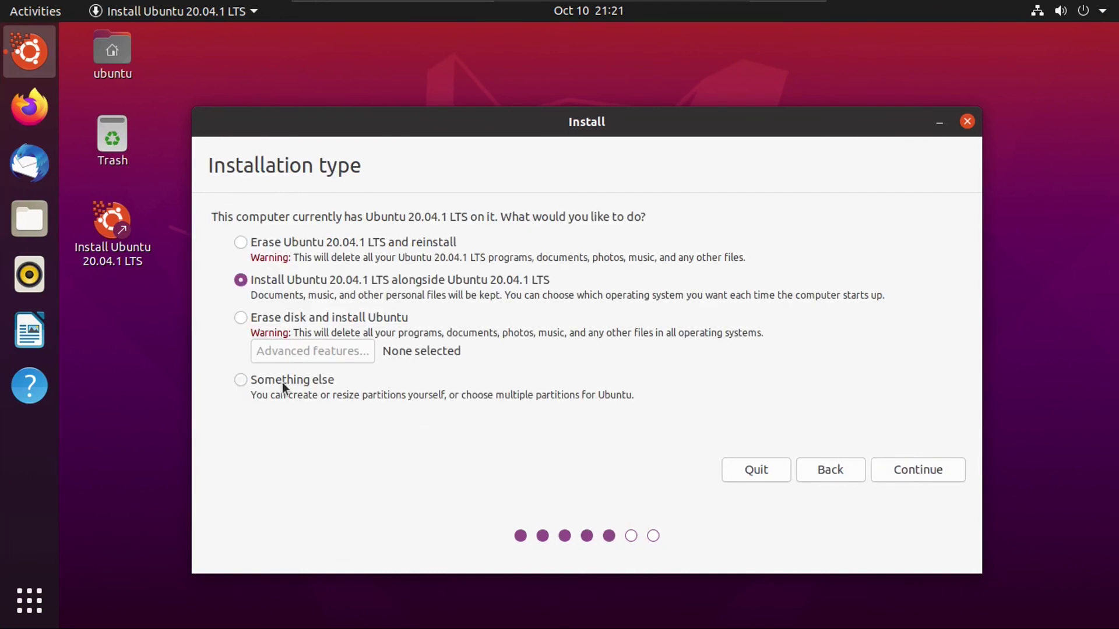
left_click(281, 382)
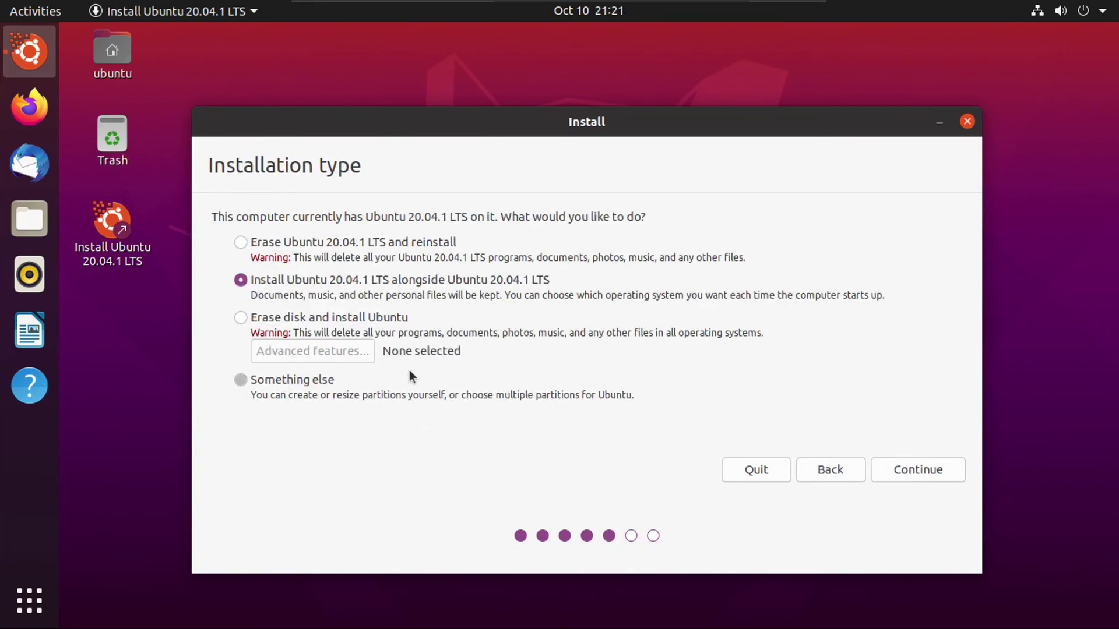
left_click(901, 467)
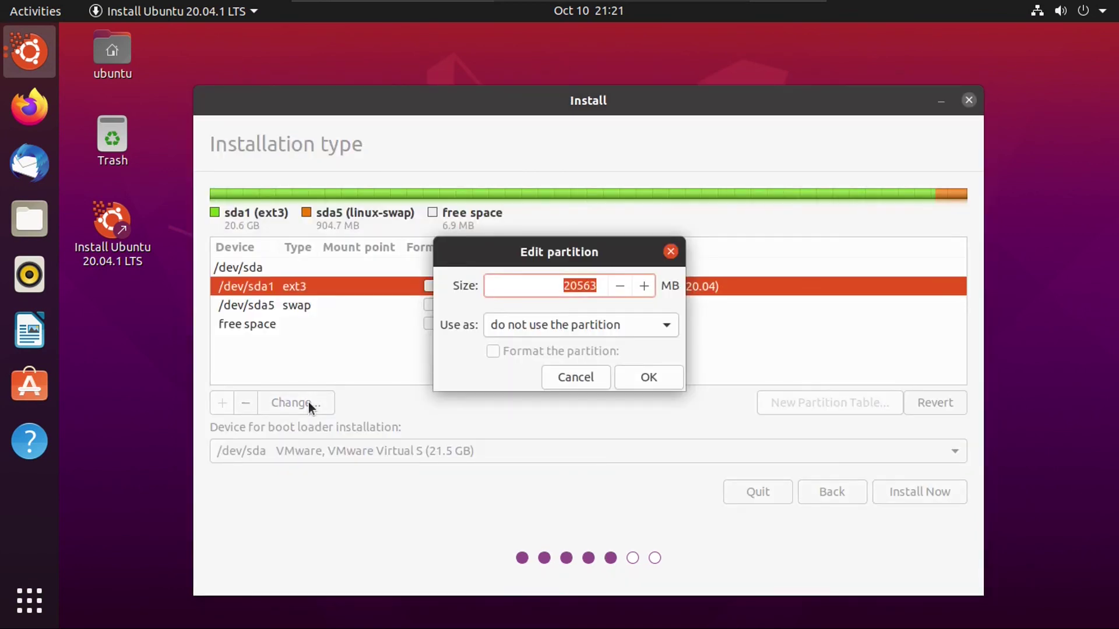
left_click(527, 325)
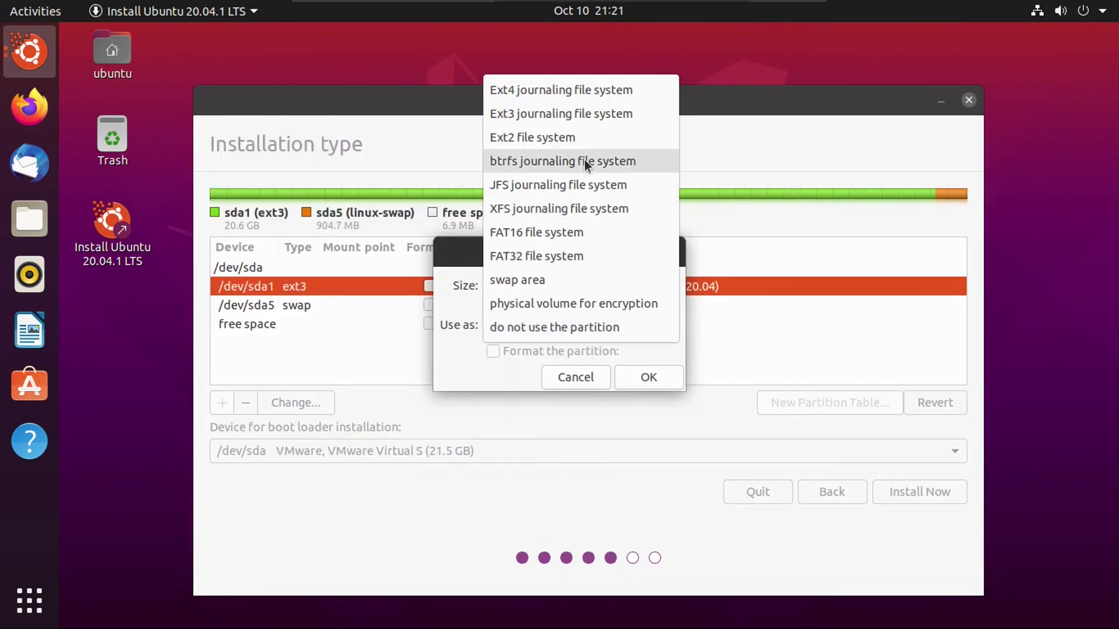
left_click(562, 112)
type("/")
left_click(662, 409)
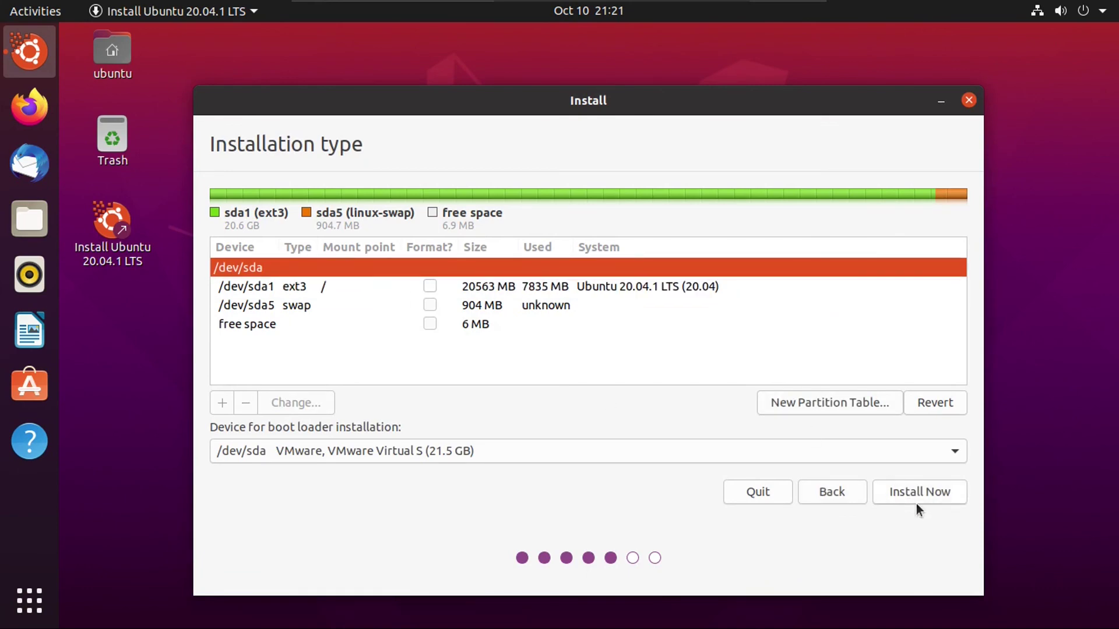
- Start the install, accept both partitioning warnings, and keep Toronto as the time zone
left_click(913, 493)
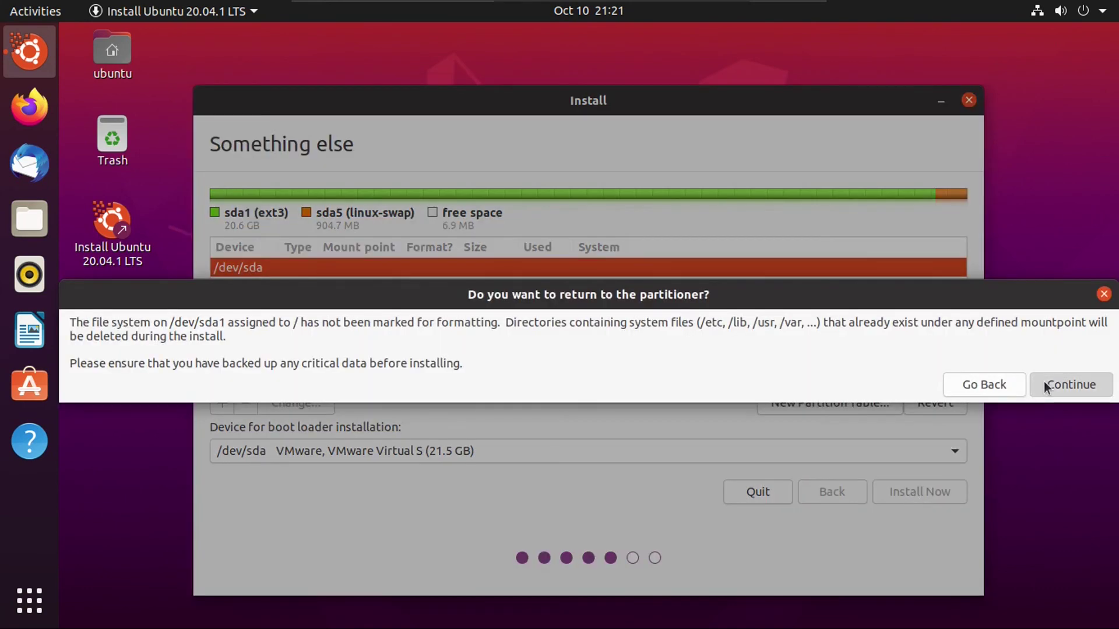
left_click(1045, 387)
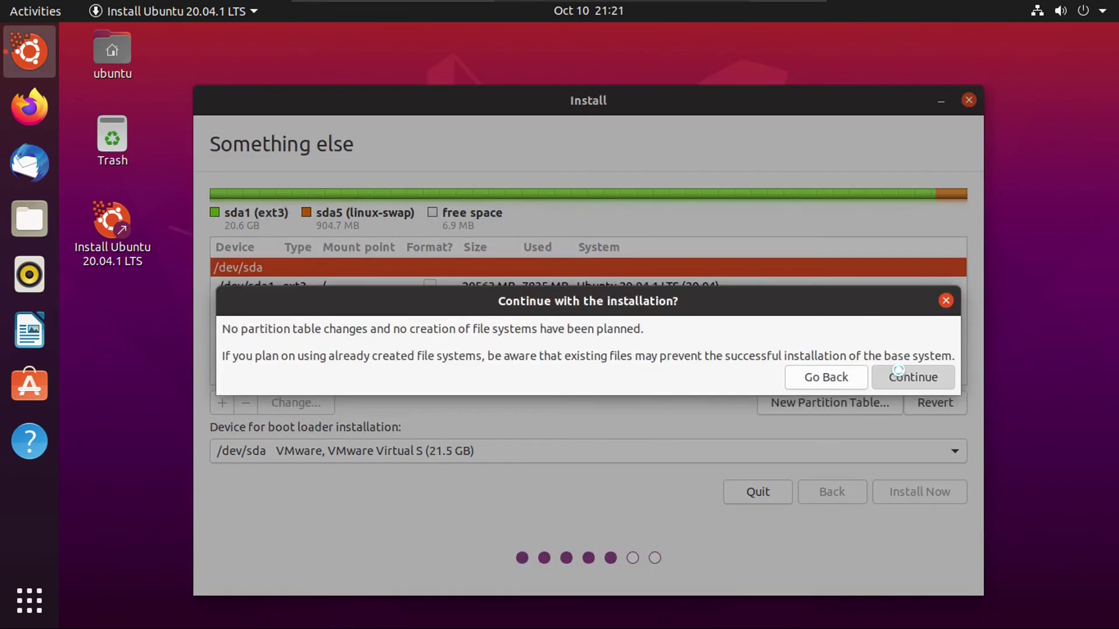
left_click(898, 373)
left_click(912, 491)
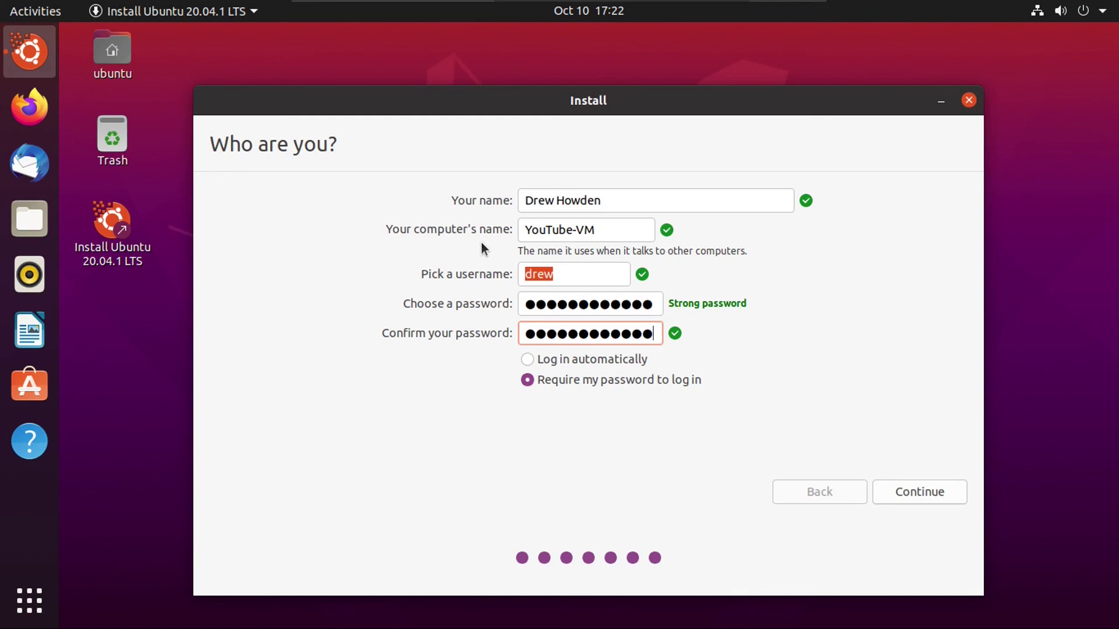
- Keep the filled-in account details, dismiss the crash report and restore error, then restart
left_click(928, 490)
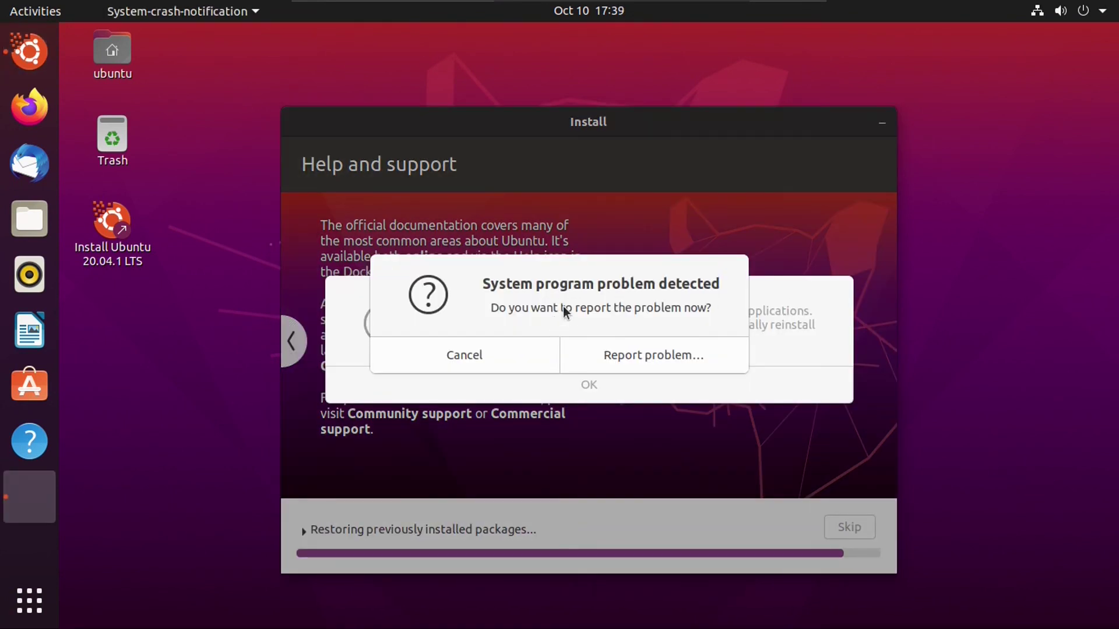
left_click(491, 353)
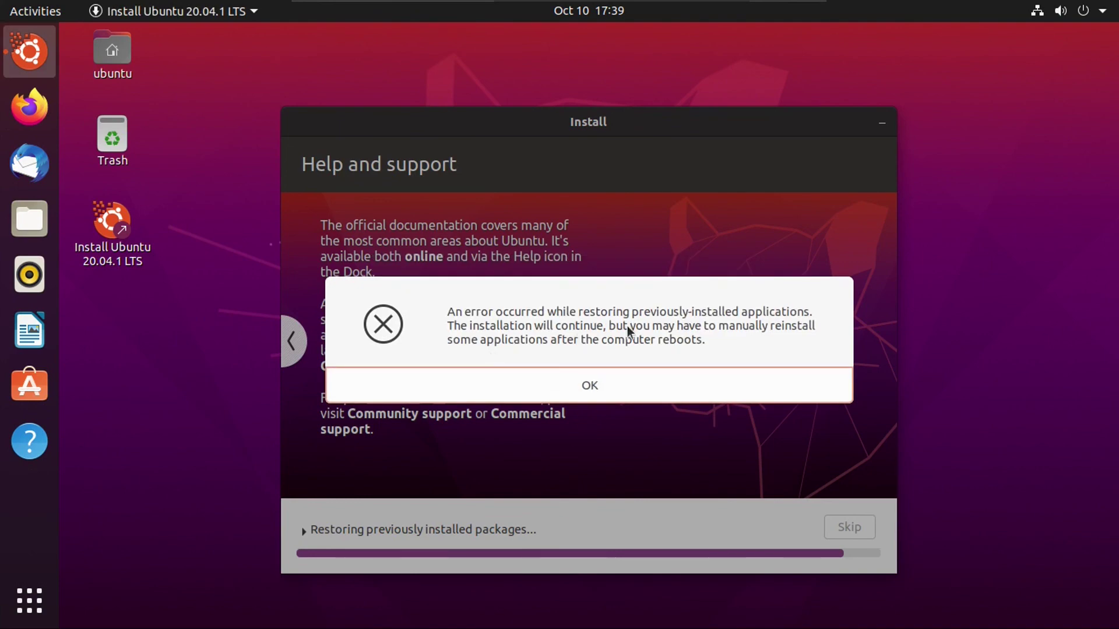
left_click(612, 386)
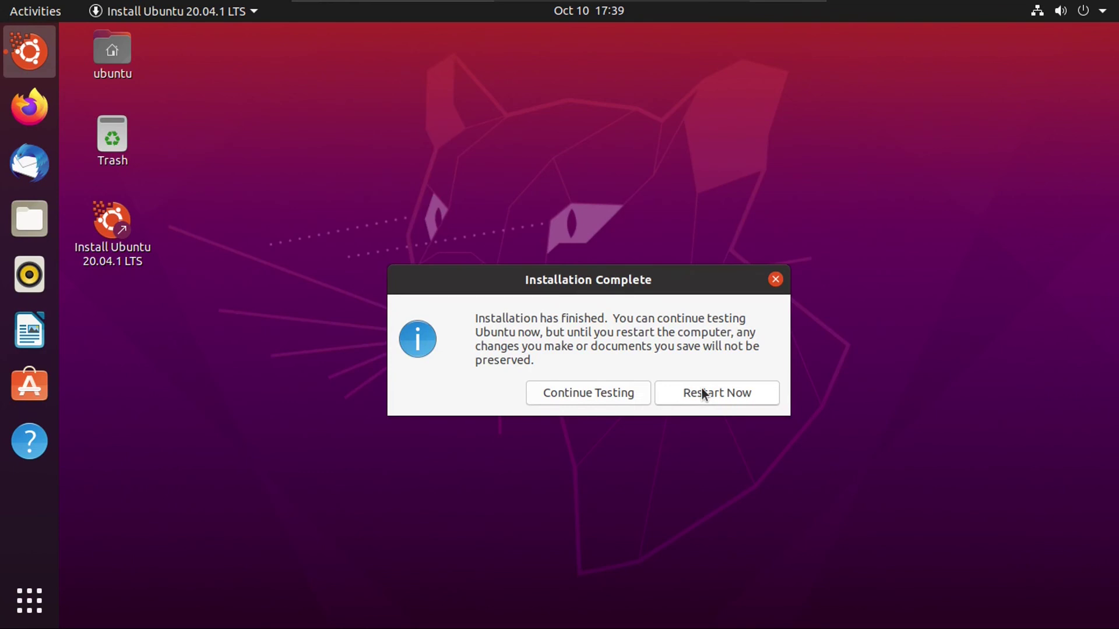
left_click(705, 393)
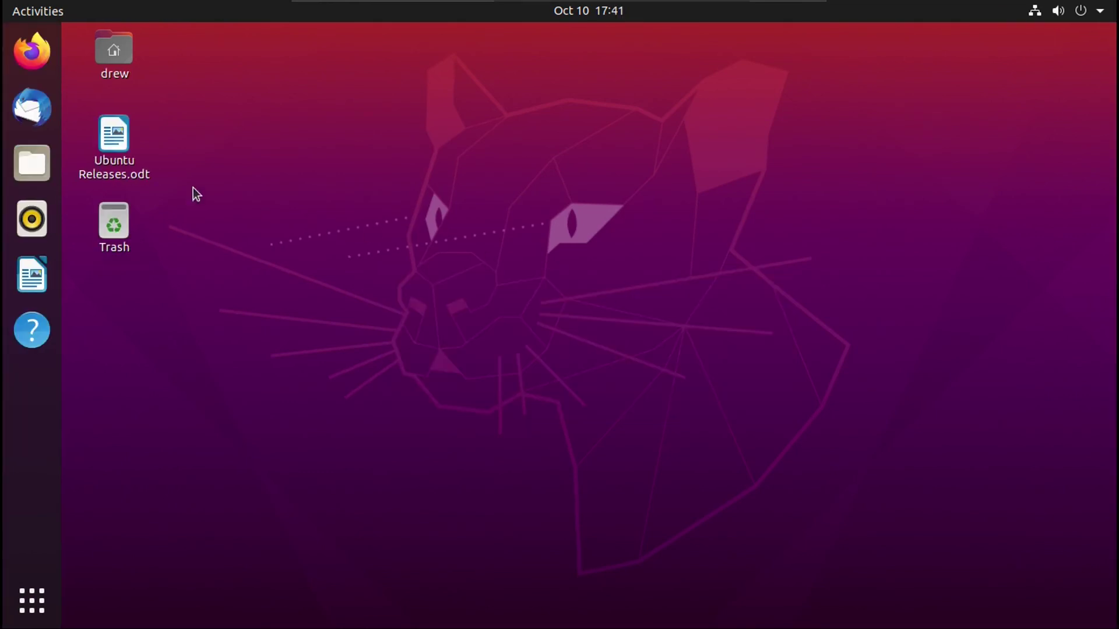
- Open Ubuntu Releases.odt in Writer and dismiss the Tip of the Day and version notice
left_click(117, 142)
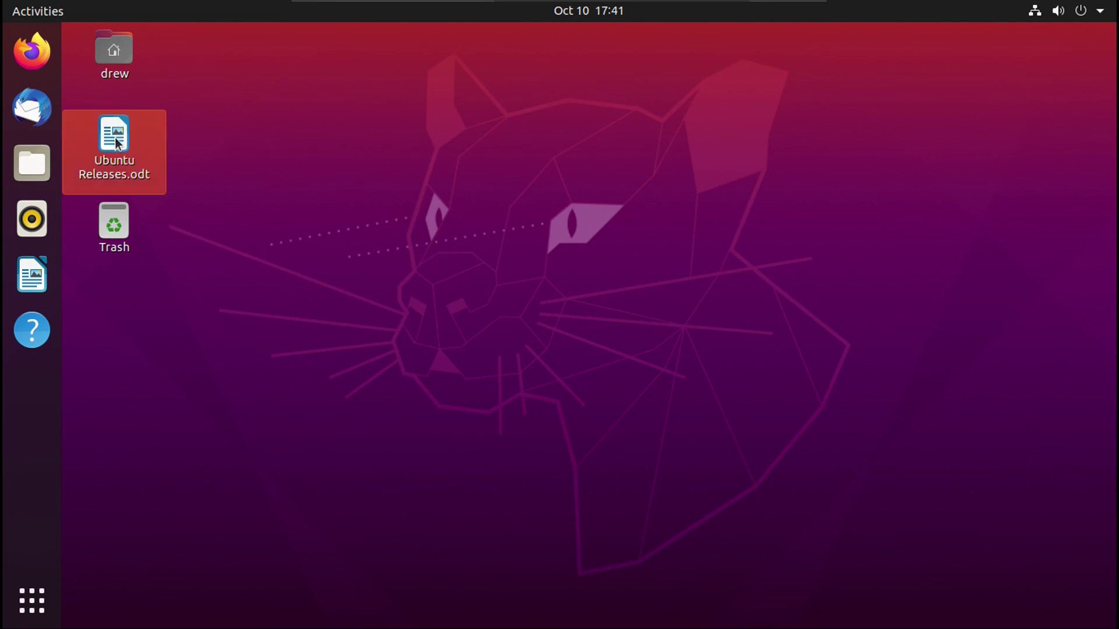
double_click(117, 142)
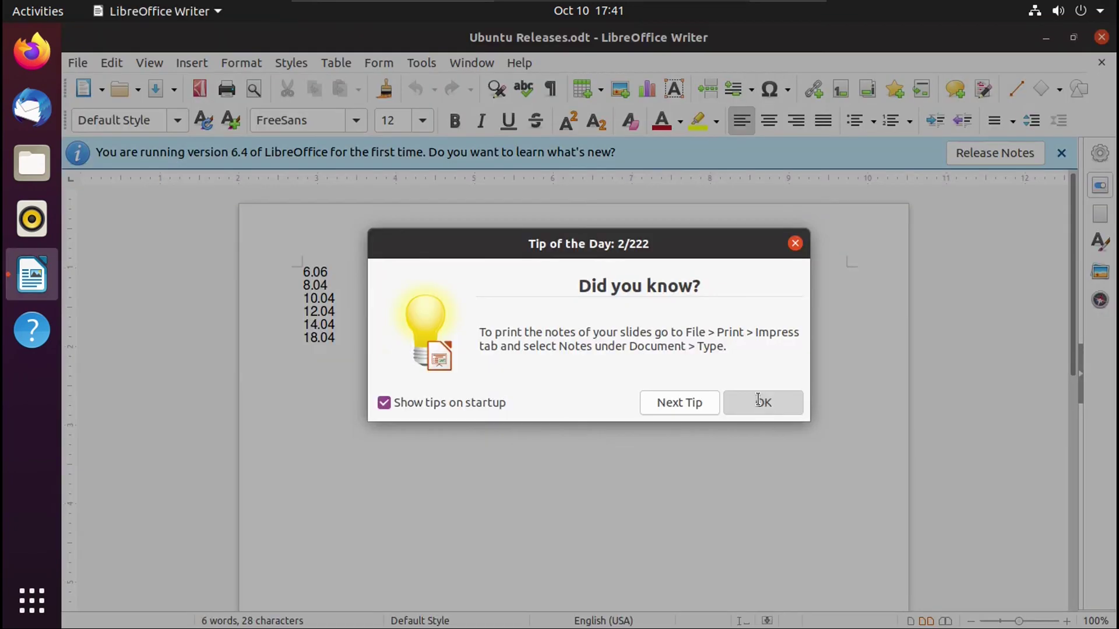
left_click(760, 400)
left_click(1061, 152)
- Add 20.04 below 18.04 in the release list and save the document
left_click(371, 324)
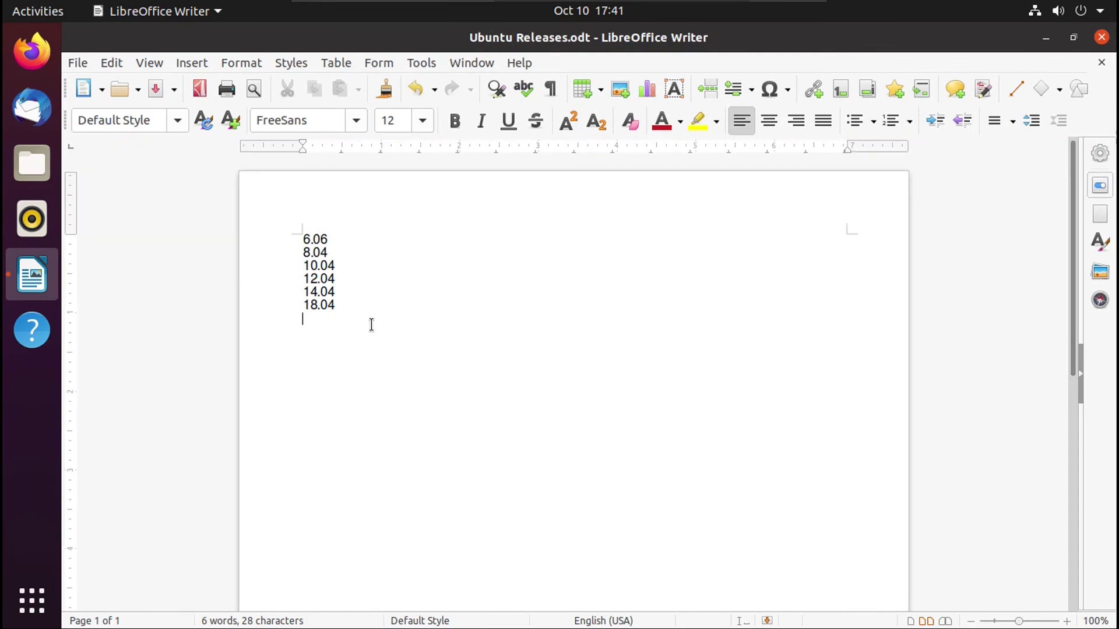
type("20.04")
left_click(155, 89)
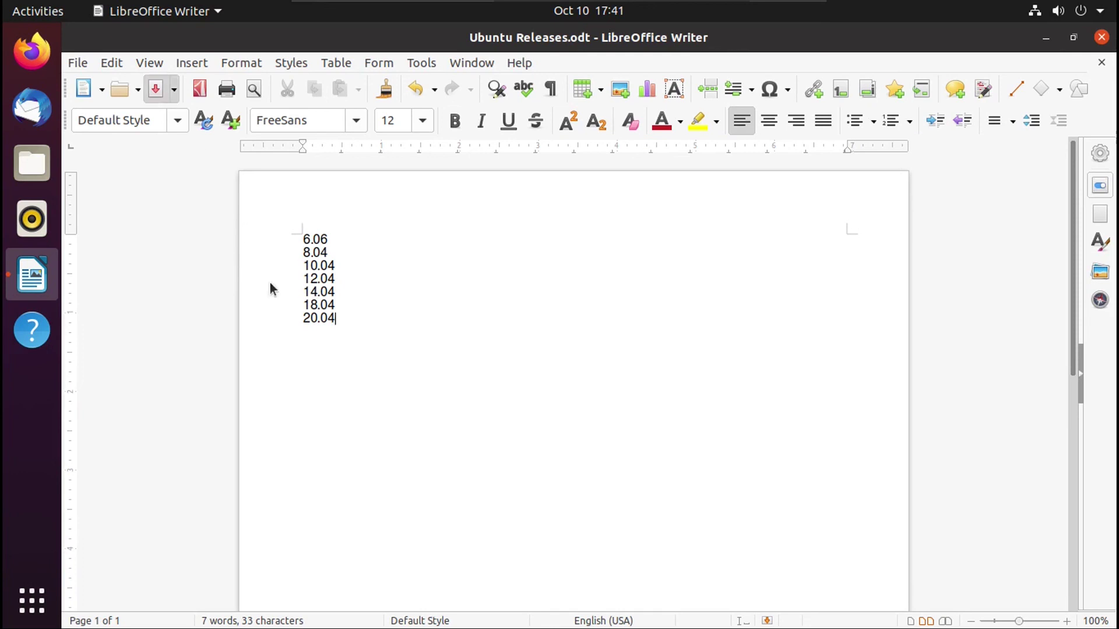